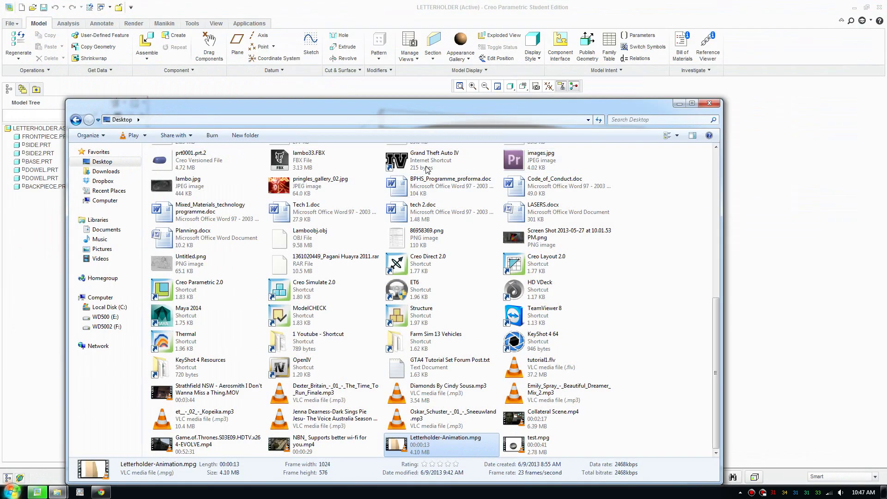
Step: Close the finished animation video and bring the LETTERHOLDER assembly back to the front
{"action": "left_click", "coordinate": [419, 4]}
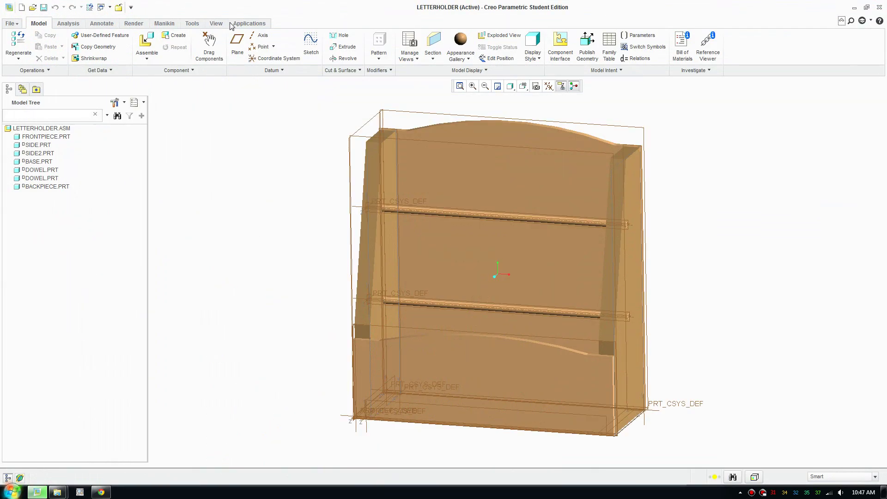
Step: Enter Animation mode and play the Animation2 snapshot animation
{"action": "left_click", "coordinate": [245, 23]}
{"action": "left_click", "coordinate": [162, 53]}
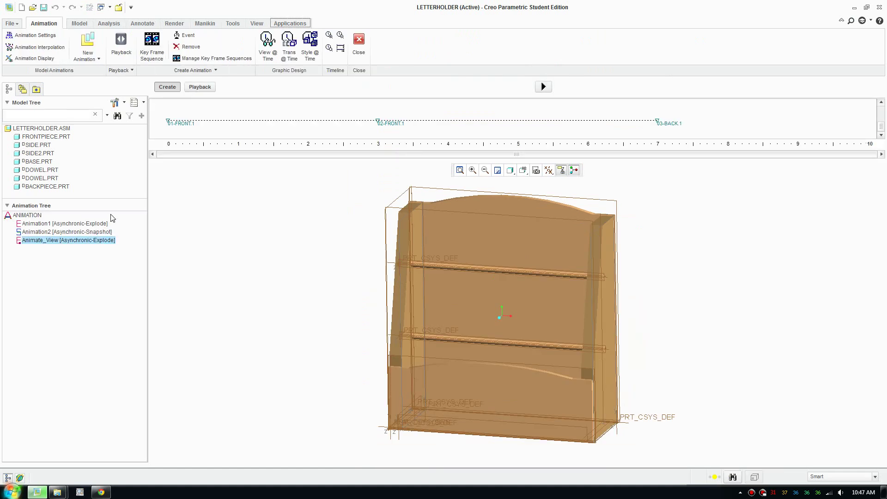
{"action": "left_click", "coordinate": [60, 232]}
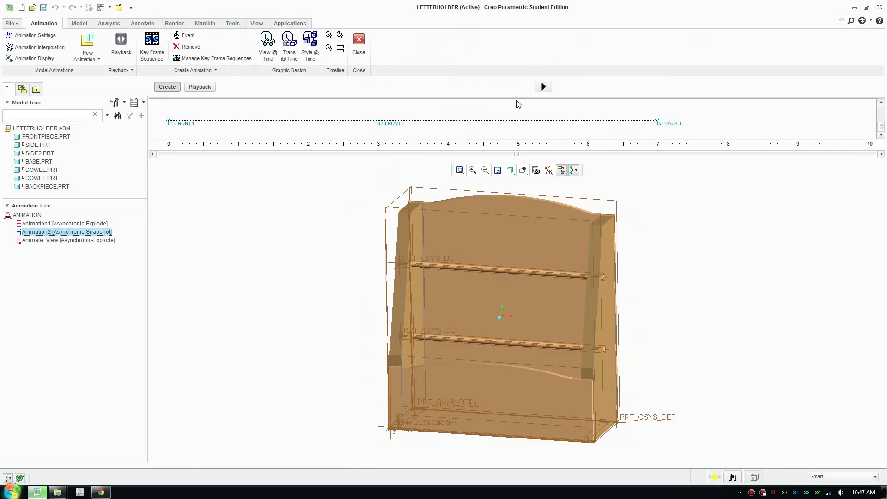
{"action": "left_click", "coordinate": [543, 86]}
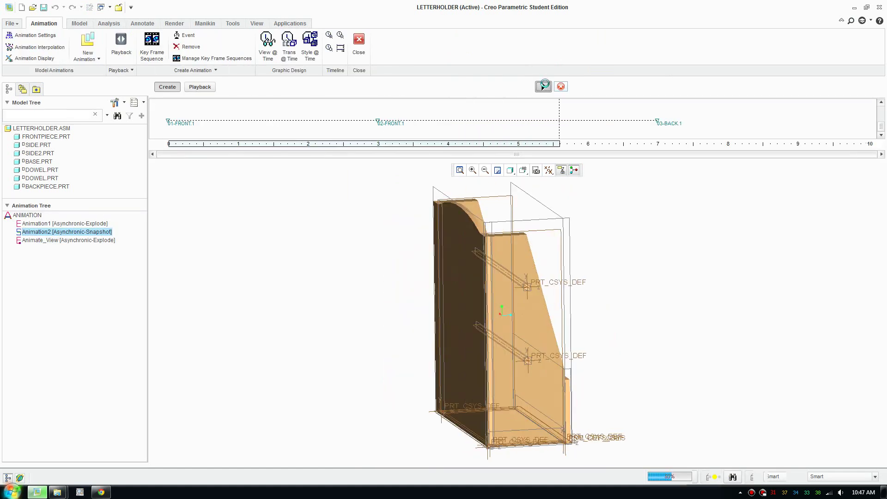
Step: Make Animation2 the active animation and play it through
{"action": "right_click", "coordinate": [56, 225]}
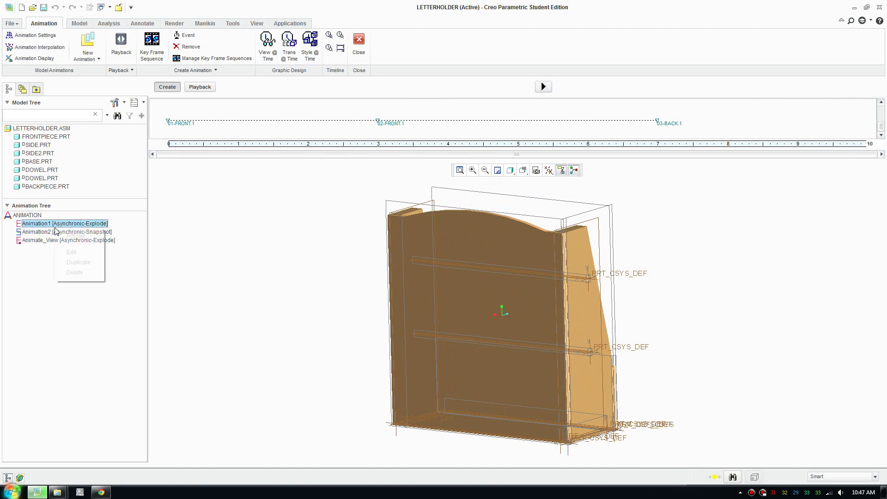
{"action": "key", "text": "Escape"}
{"action": "right_click", "coordinate": [41, 233]}
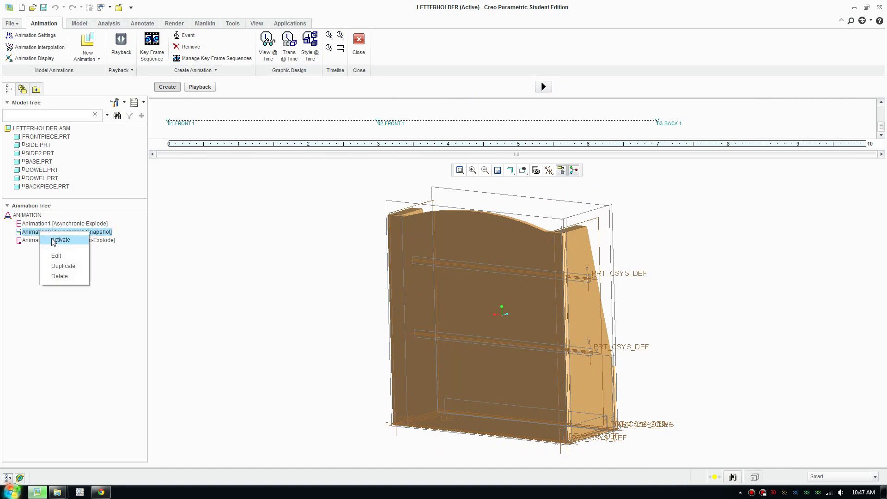
{"action": "left_click", "coordinate": [54, 240]}
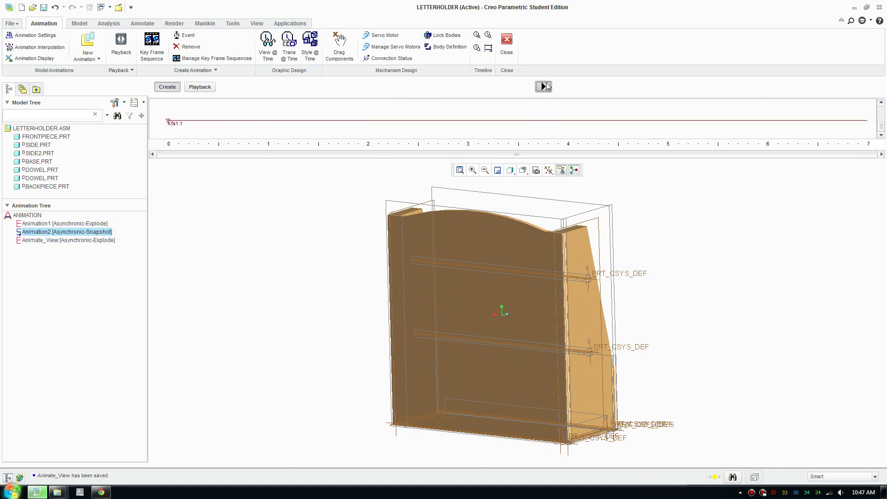
{"action": "left_click", "coordinate": [544, 86]}
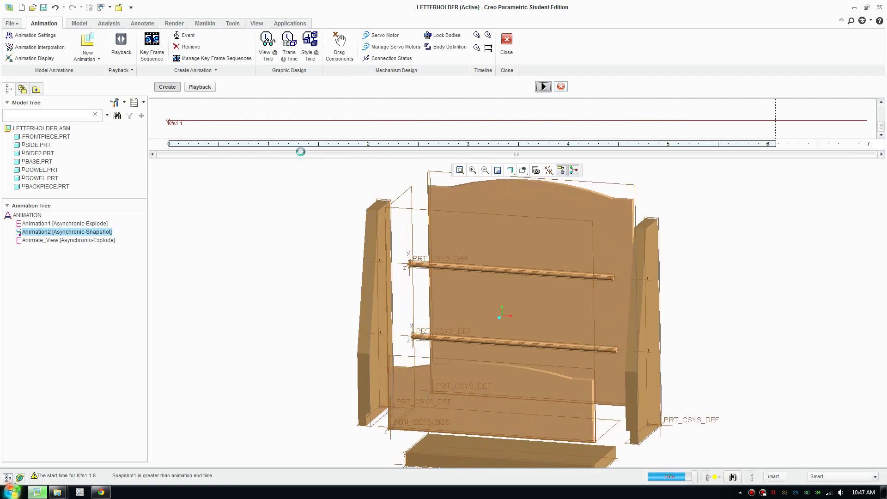
Step: Activate Animation1 and play its explode animation over the 14-second timeline
{"action": "right_click", "coordinate": [42, 224]}
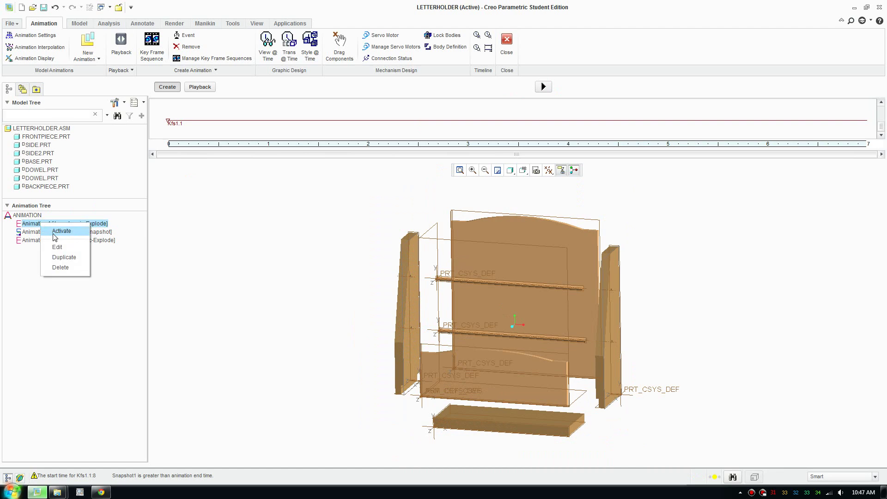
{"action": "left_click", "coordinate": [60, 231]}
{"action": "left_click", "coordinate": [545, 89]}
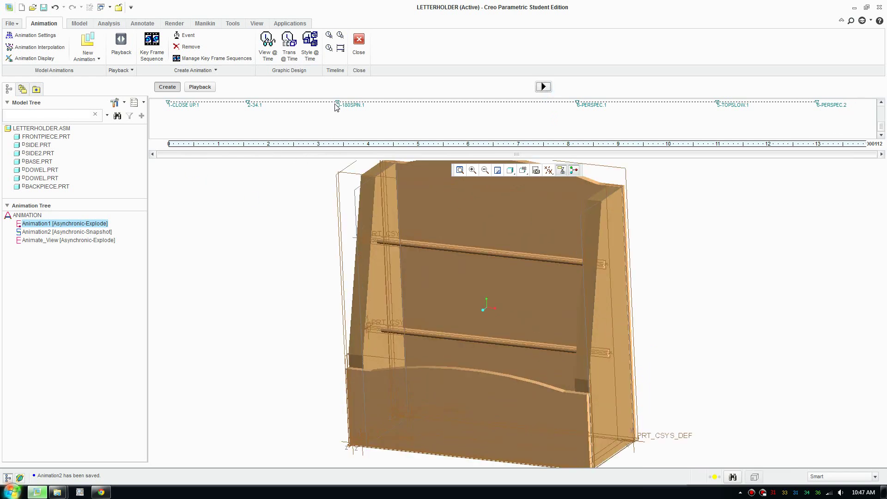
Step: Exit animation mode without saving playbacks and reset the assembly to its default orientation
{"action": "left_click", "coordinate": [360, 56]}
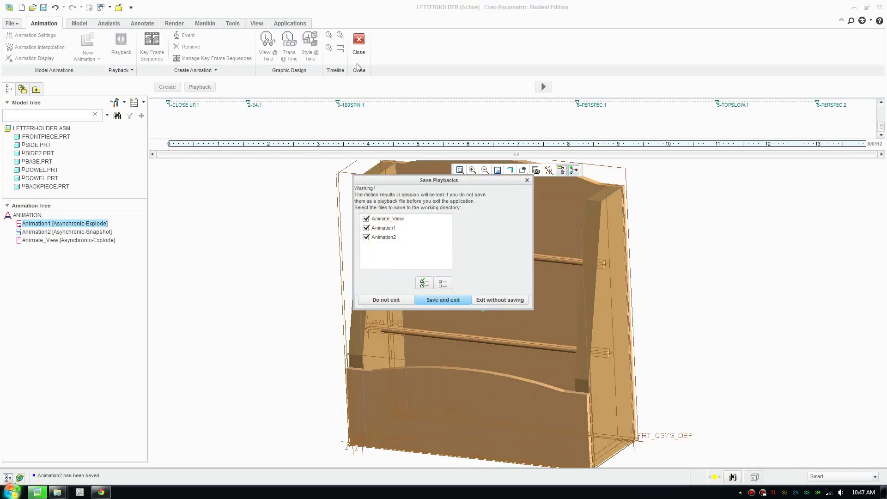
{"action": "left_click", "coordinate": [485, 301]}
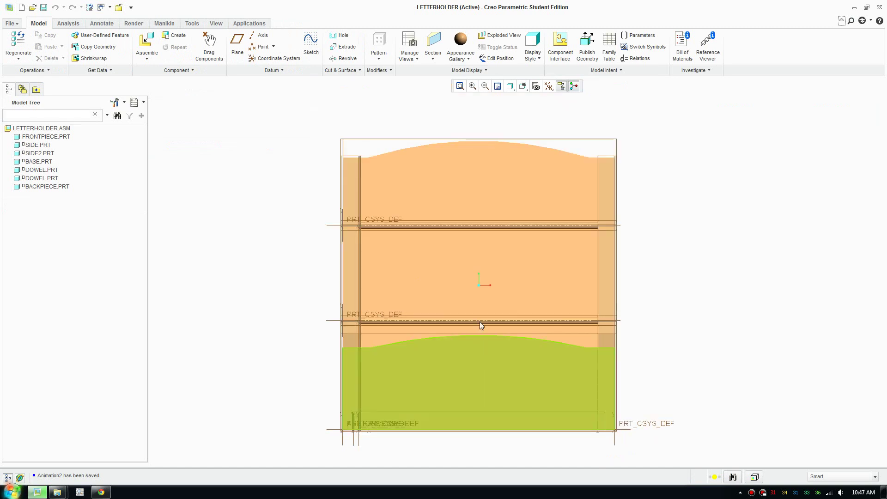
{"action": "key", "text": "ctrl+d"}
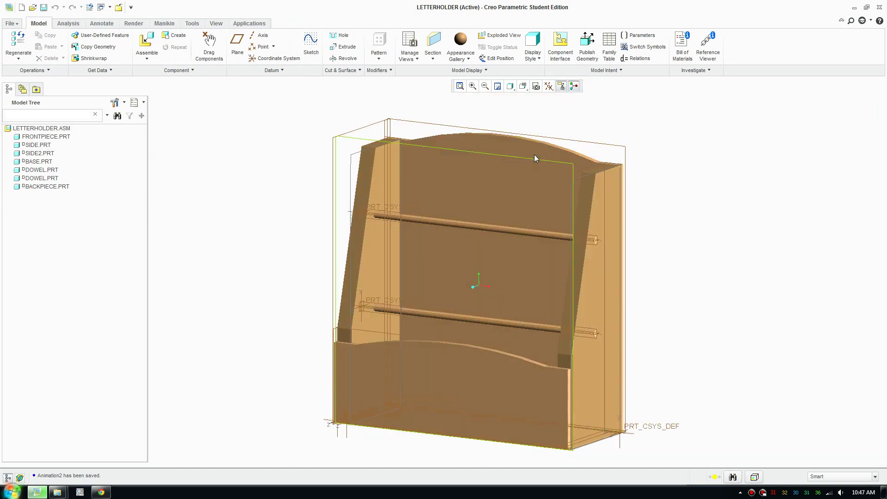
{"action": "scroll", "coordinate": [550, 108], "scroll_direction": "up", "scroll_amount": 1}
{"action": "scroll", "coordinate": [556, 201], "scroll_direction": "down", "scroll_amount": 1}
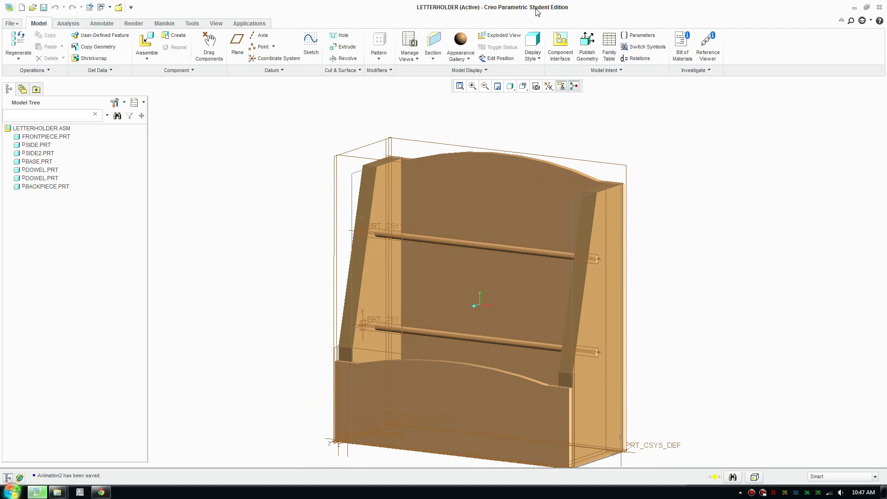
Step: Start a new Assembly file, then cancel it
{"action": "left_click", "coordinate": [10, 24]}
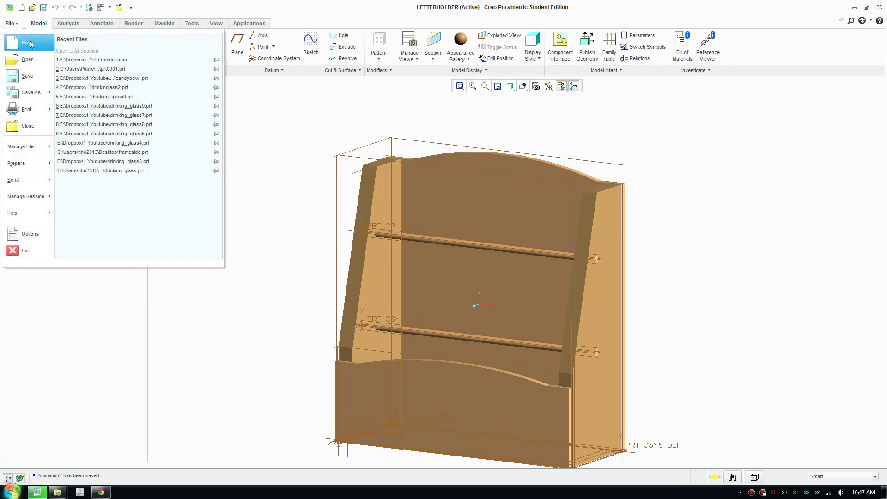
{"action": "left_click", "coordinate": [28, 43]}
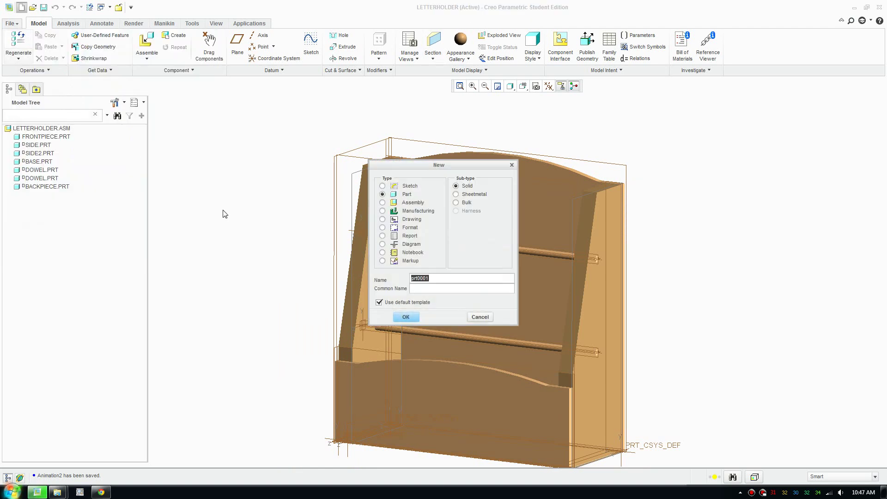
{"action": "left_click", "coordinate": [383, 203]}
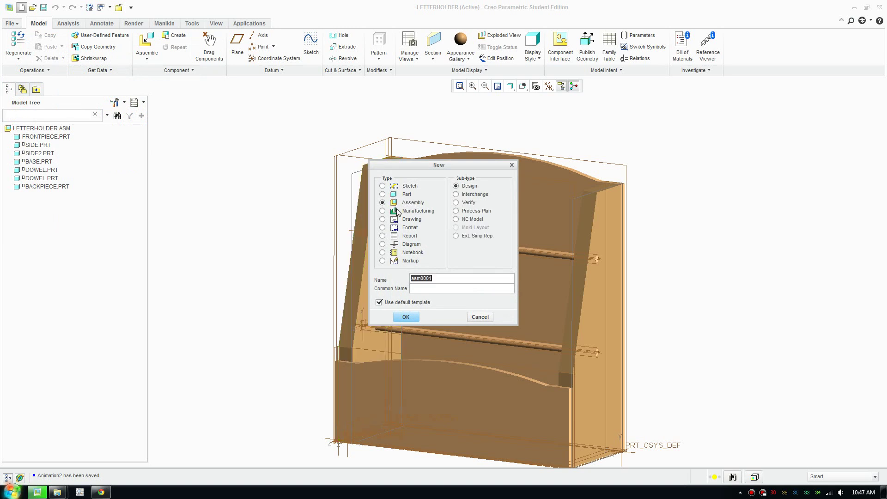
{"action": "left_click", "coordinate": [479, 317]}
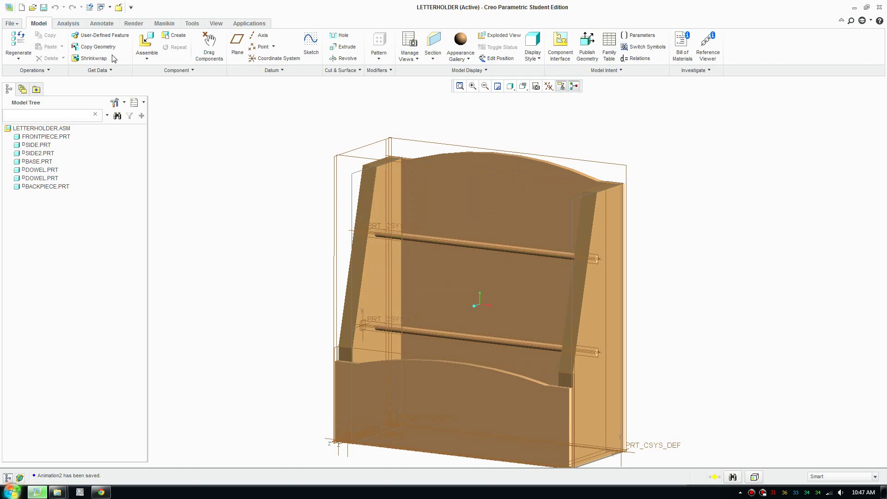
Step: Cancel the Assemble component browser and rotate the assembly to face the front
{"action": "left_click", "coordinate": [147, 43]}
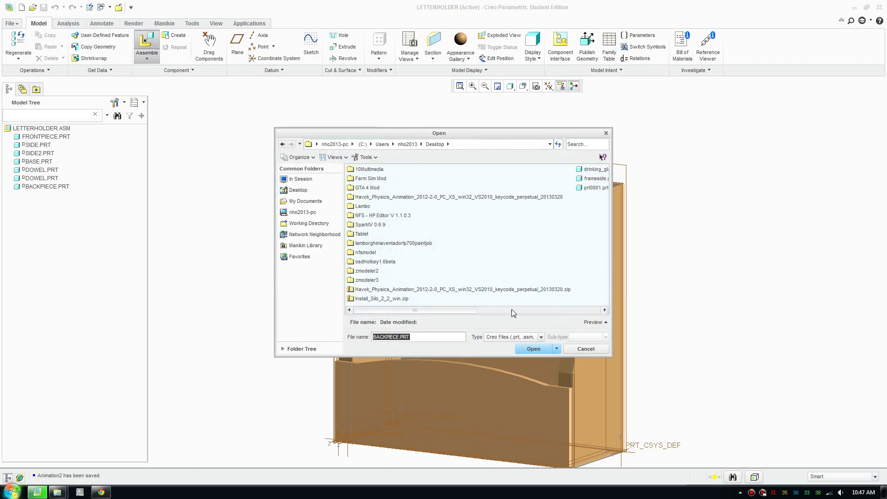
{"action": "left_click", "coordinate": [586, 349]}
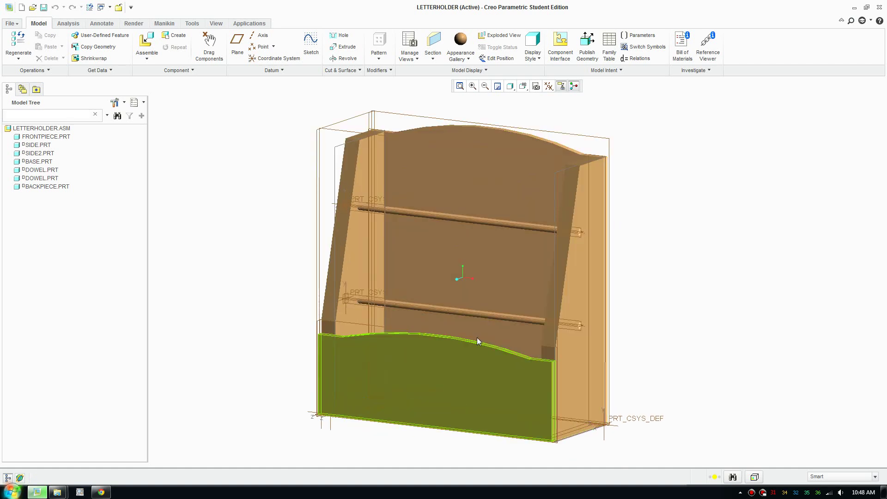
{"action": "middle_click_drag", "start_coordinate": [473, 337], "coordinate": [510, 336]}
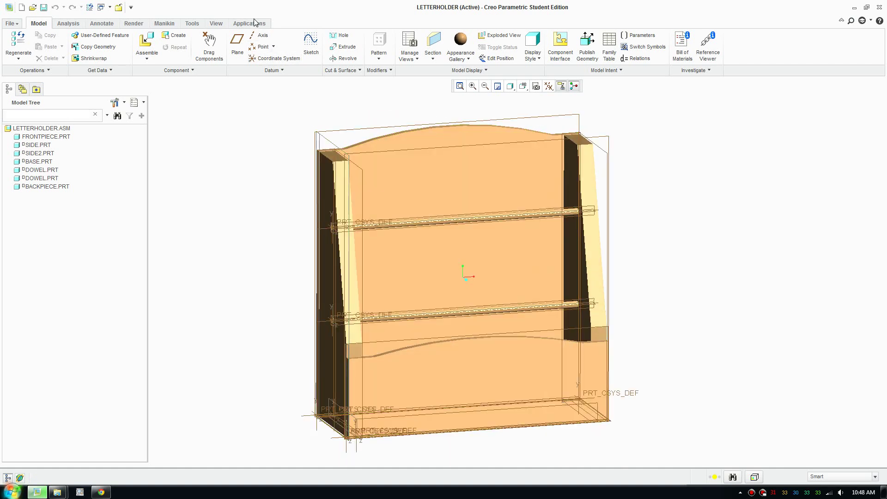
{"action": "left_click", "coordinate": [251, 24]}
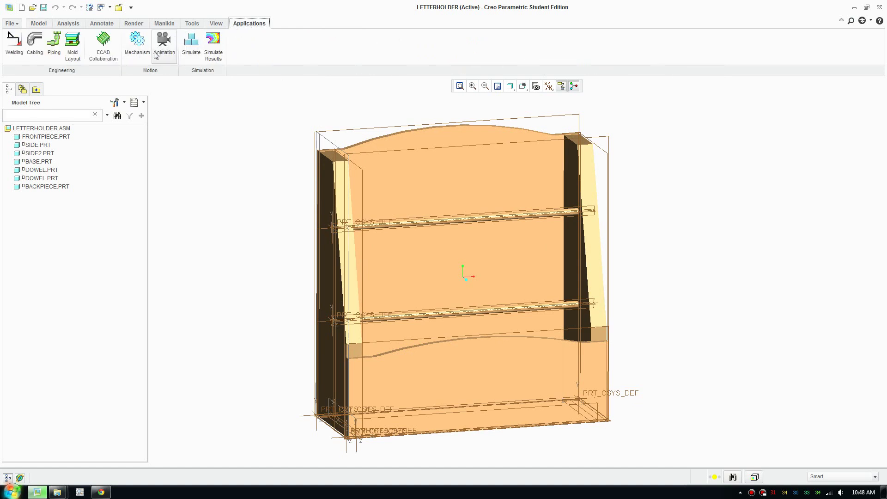
{"action": "left_click", "coordinate": [31, 24]}
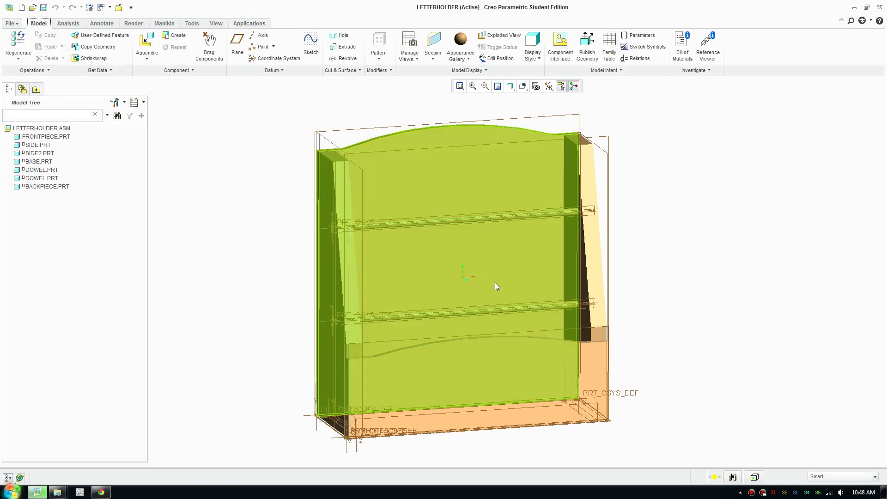
{"action": "scroll", "coordinate": [494, 282], "scroll_direction": "up", "scroll_amount": 2}
{"action": "scroll", "coordinate": [546, 383], "scroll_direction": "down", "scroll_amount": 2}
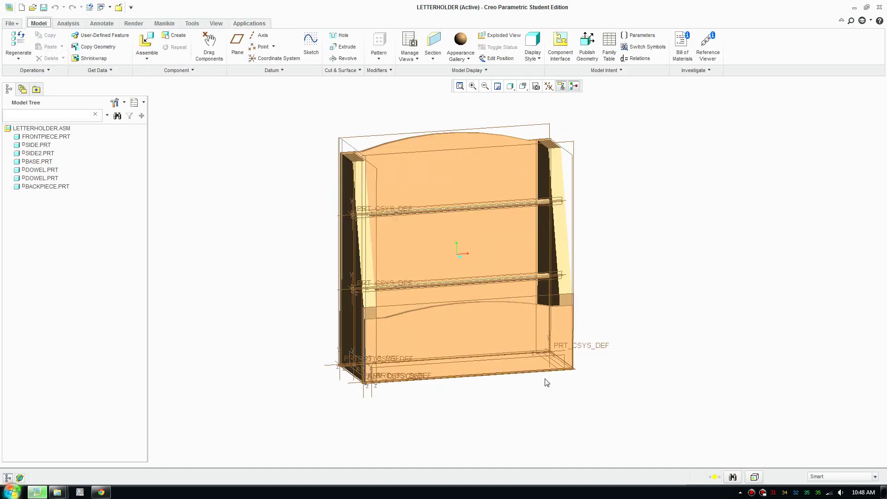
{"action": "scroll", "coordinate": [461, 173], "scroll_direction": "down", "scroll_amount": 1}
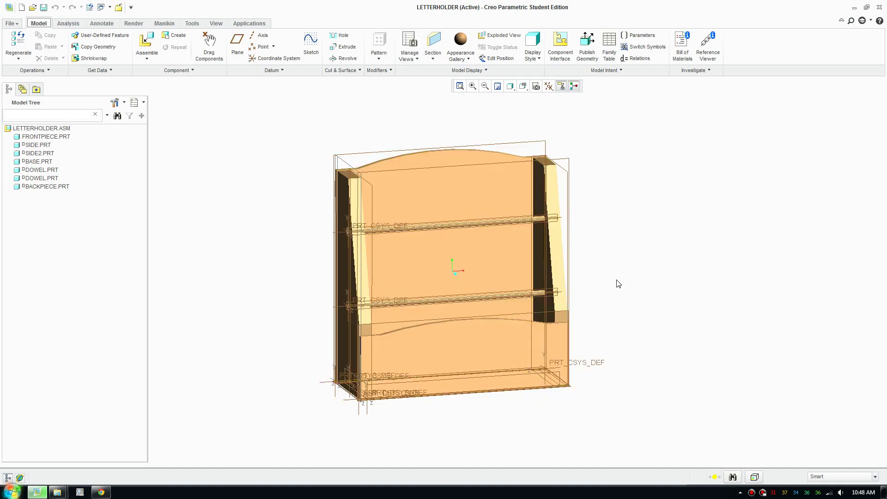
{"action": "middle_click_drag", "start_coordinate": [693, 295], "coordinate": [643, 287], "text": "shift"}
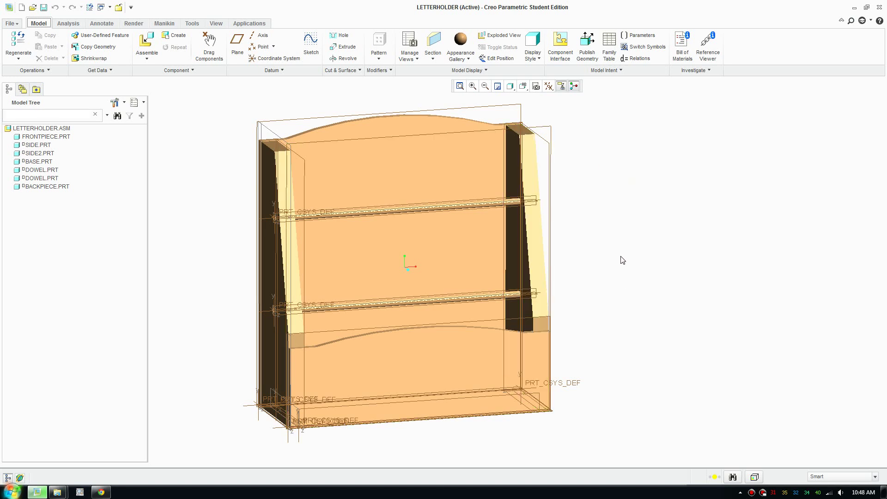
Step: Preview the existing 02-Front and 03-Back saved views, then spin the model
{"action": "left_click", "coordinate": [409, 42]}
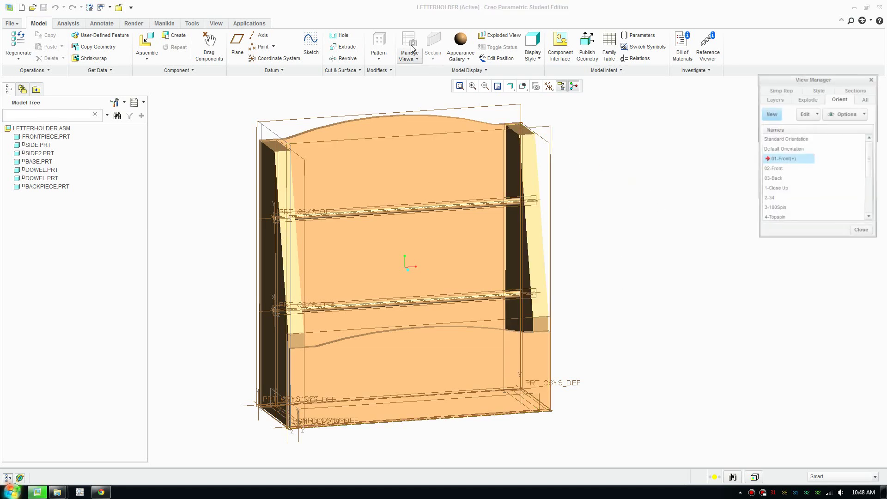
{"action": "double_click", "coordinate": [775, 169]}
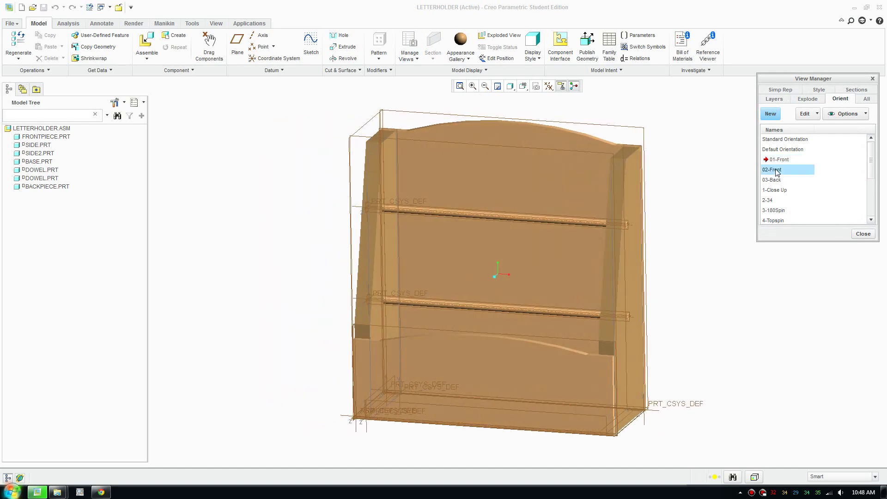
{"action": "double_click", "coordinate": [773, 180]}
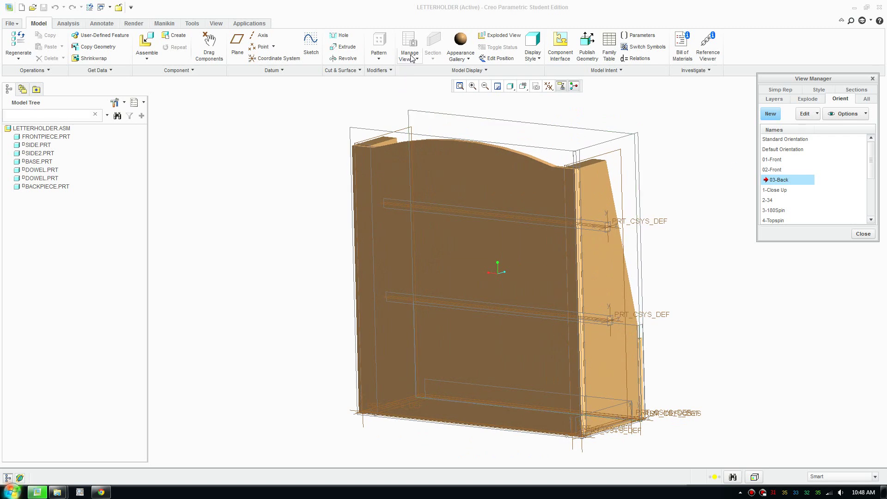
{"action": "left_click", "coordinate": [862, 234]}
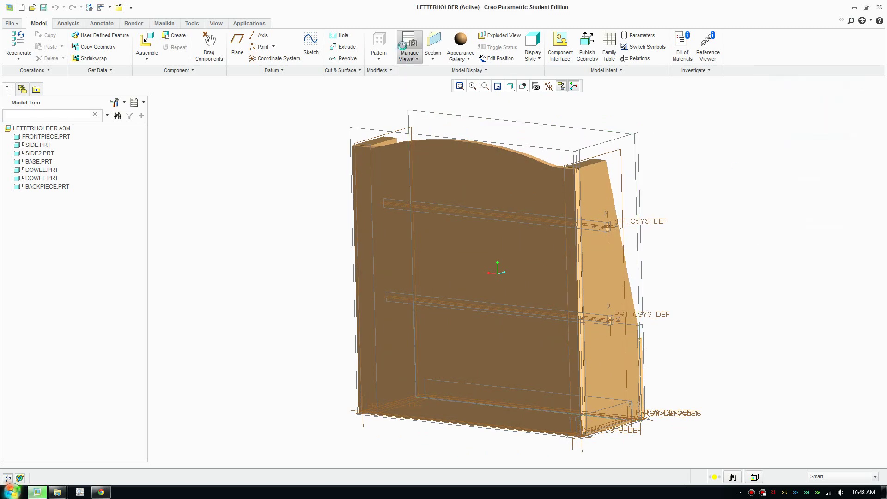
{"action": "left_click", "coordinate": [403, 46]}
{"action": "mouse_move", "coordinate": [531, 333]}
{"action": "middle_mouse_down"}
{"action": "mouse_move", "coordinate": [597, 370]}
{"action": "mouse_move", "coordinate": [508, 319]}
{"action": "mouse_move", "coordinate": [500, 341]}
{"action": "mouse_move", "coordinate": [540, 326]}
{"action": "mouse_move", "coordinate": [465, 388]}
{"action": "mouse_move", "coordinate": [465, 311]}
{"action": "mouse_move", "coordinate": [486, 325]}
{"action": "mouse_move", "coordinate": [521, 310]}
{"action": "mouse_move", "coordinate": [501, 337]}
{"action": "mouse_move", "coordinate": [516, 318]}
{"action": "mouse_move", "coordinate": [509, 369]}
{"action": "mouse_move", "coordinate": [507, 317]}
{"action": "mouse_move", "coordinate": [513, 336]}
{"action": "middle_mouse_up"}
{"action": "scroll", "coordinate": [525, 327], "scroll_direction": "down", "scroll_amount": 2}
{"action": "scroll", "coordinate": [513, 337], "scroll_direction": "up", "scroll_amount": 2}
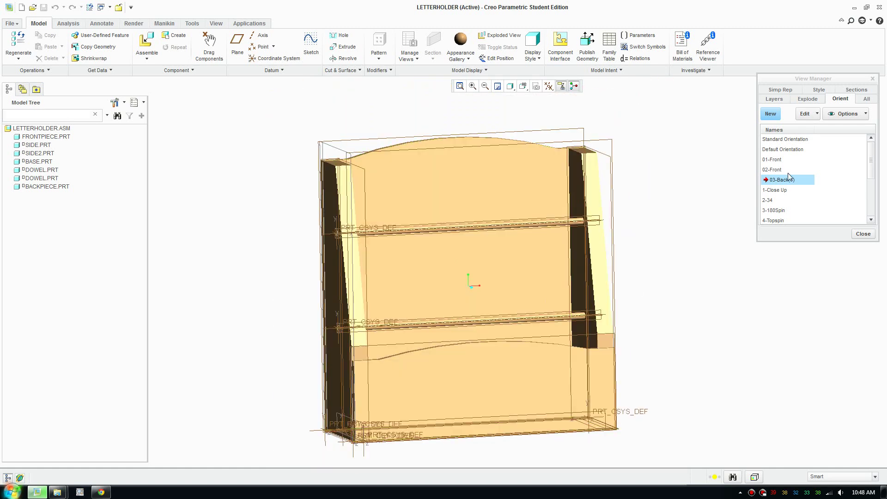
Step: Save the current front-facing orientation as a new view named 0A-Front
{"action": "left_click", "coordinate": [771, 115]}
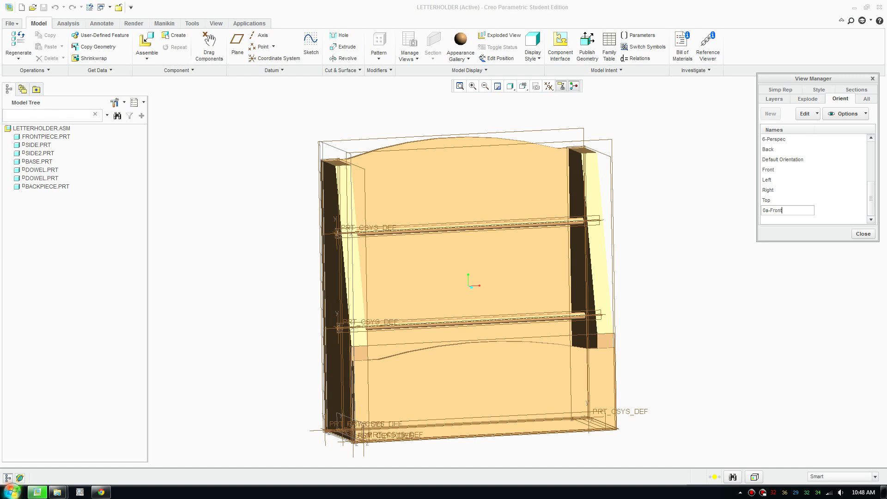
{"action": "key", "text": "Return"}
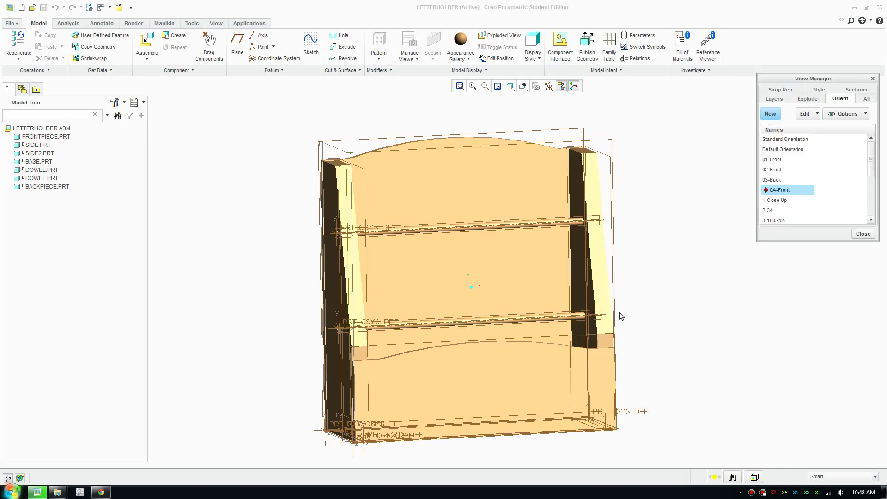
{"action": "mouse_move", "coordinate": [688, 352]}
{"action": "middle_mouse_down"}
{"action": "mouse_move", "coordinate": [696, 351]}
{"action": "mouse_move", "coordinate": [643, 339]}
{"action": "mouse_move", "coordinate": [608, 351]}
{"action": "mouse_move", "coordinate": [639, 354]}
{"action": "mouse_move", "coordinate": [628, 365]}
{"action": "mouse_move", "coordinate": [644, 355]}
{"action": "middle_mouse_up"}
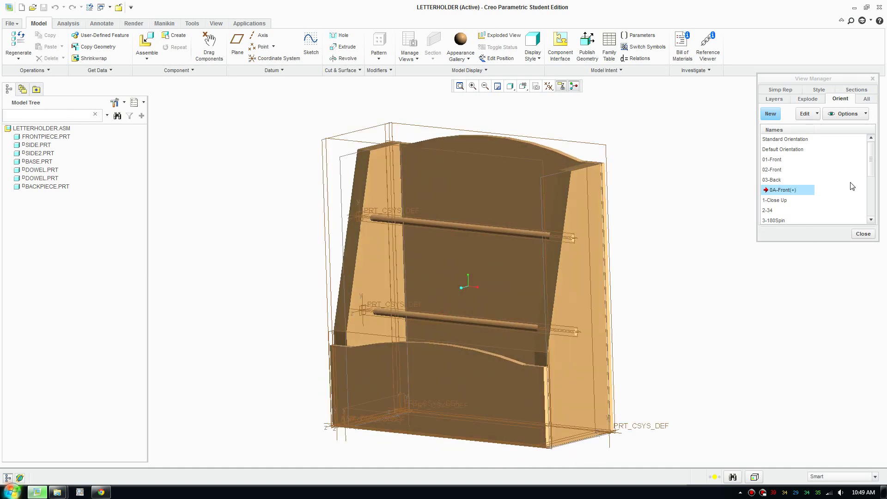
Step: Save the angled view as 0B-Right, then the back view as 0C-Back
{"action": "left_click", "coordinate": [771, 113]}
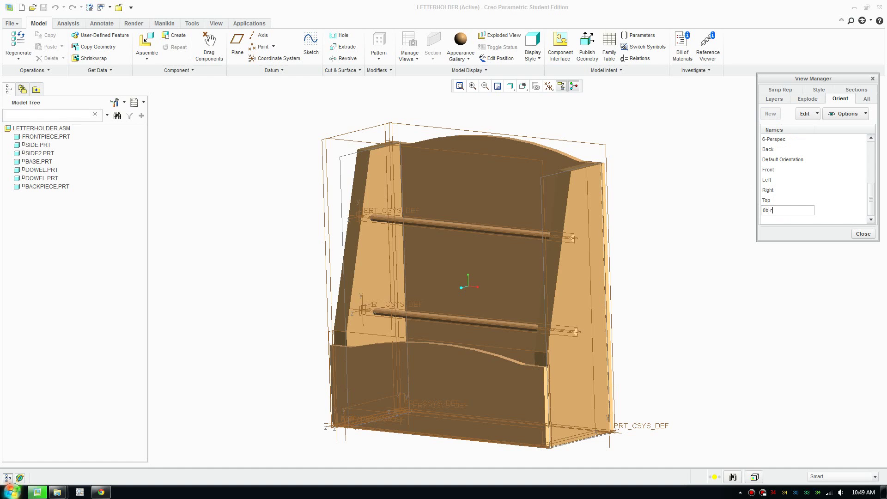
{"action": "key", "text": "Return"}
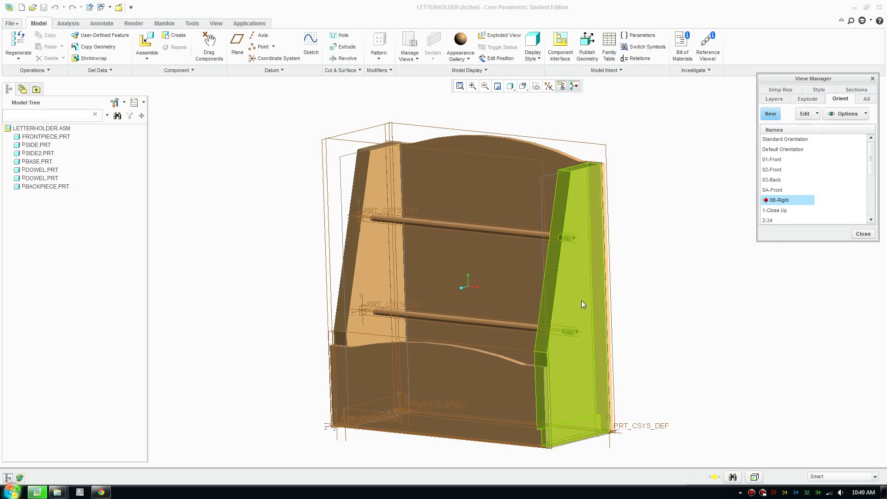
{"action": "middle_click_drag", "start_coordinate": [584, 303], "coordinate": [485, 310]}
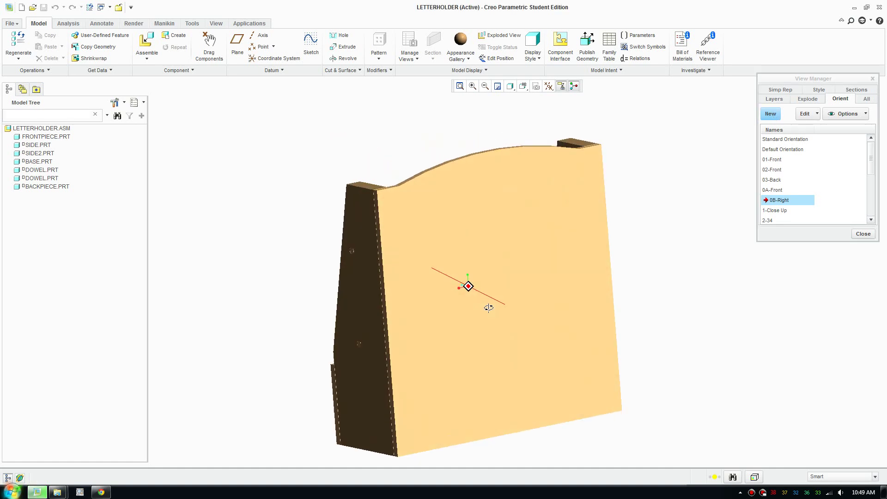
{"action": "left_click", "coordinate": [771, 116]}
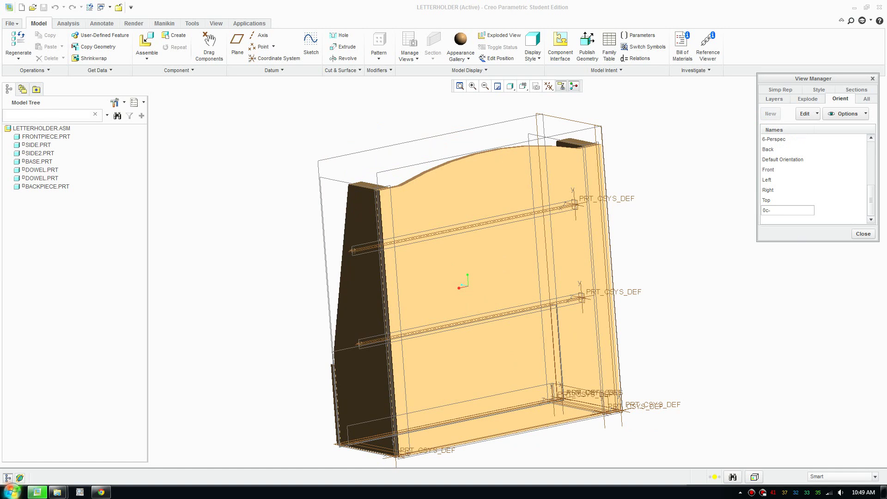
{"action": "key", "text": "Return"}
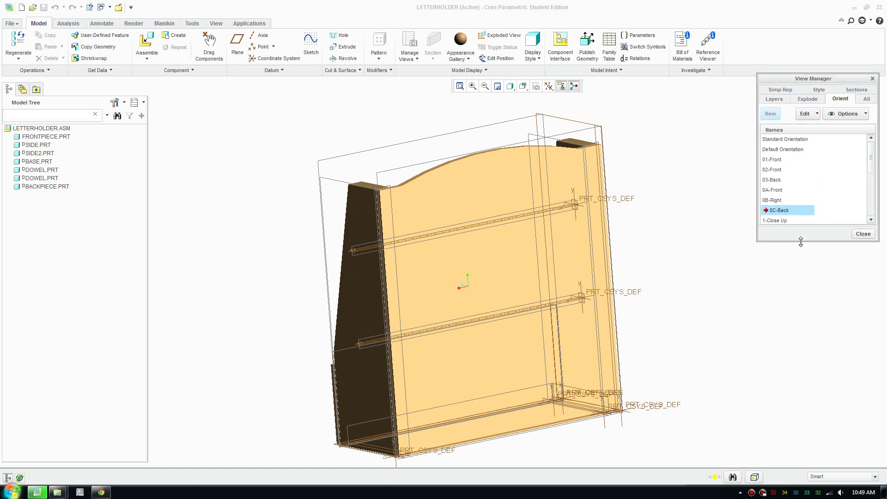
Step: Test the 0A-Front, 0B-Right and 0C-Back views, ending on 0A-Front
{"action": "double_click", "coordinate": [776, 191]}
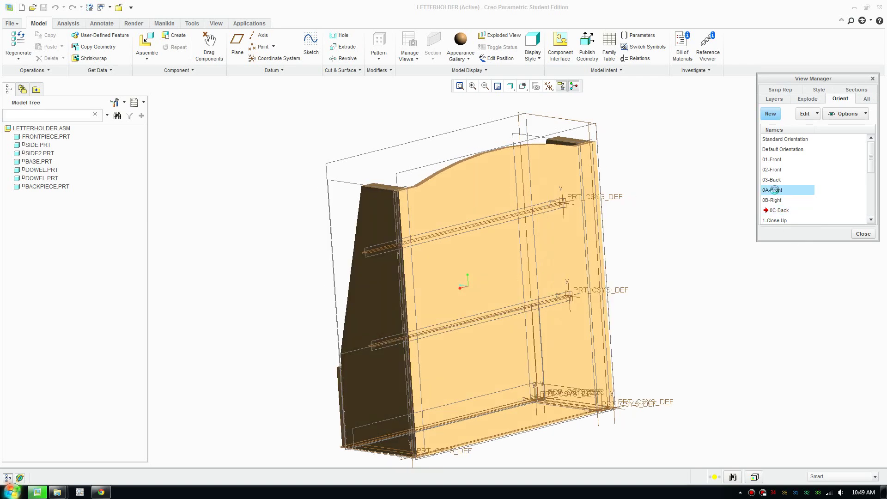
{"action": "double_click", "coordinate": [777, 201]}
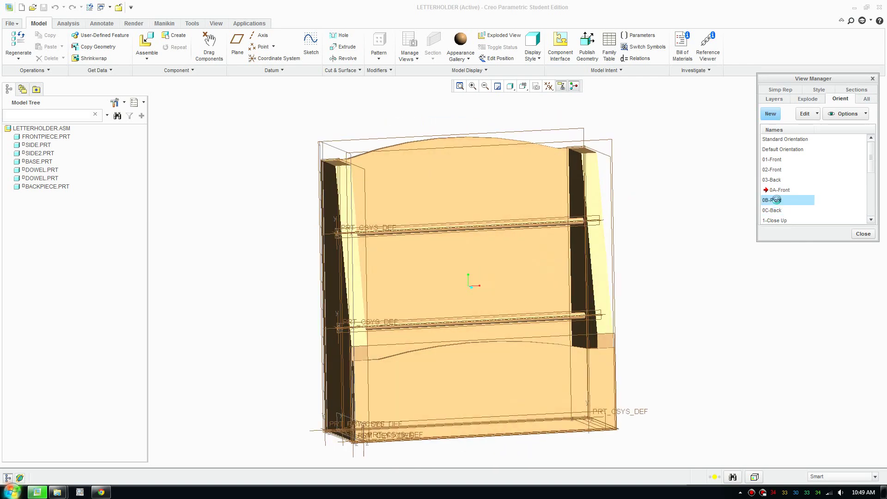
{"action": "scroll", "coordinate": [495, 379], "scroll_direction": "down", "scroll_amount": 2}
{"action": "scroll", "coordinate": [497, 381], "scroll_direction": "up", "scroll_amount": 1}
{"action": "double_click", "coordinate": [779, 211]}
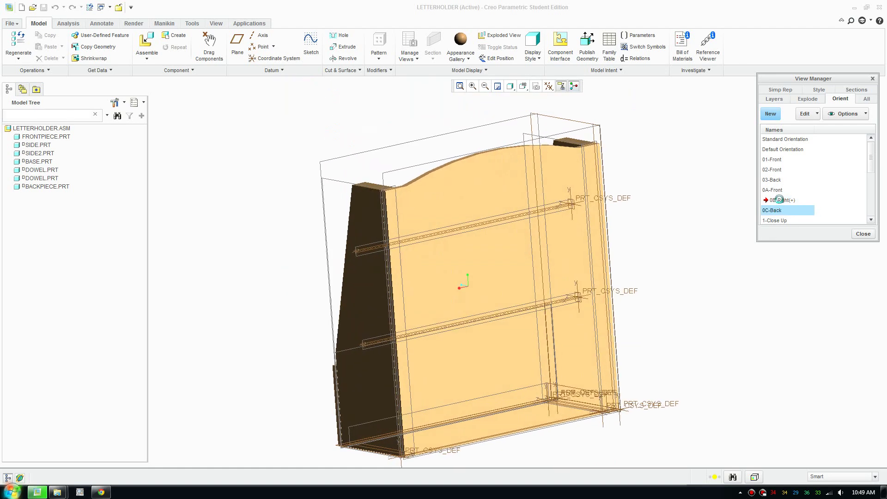
{"action": "double_click", "coordinate": [780, 191]}
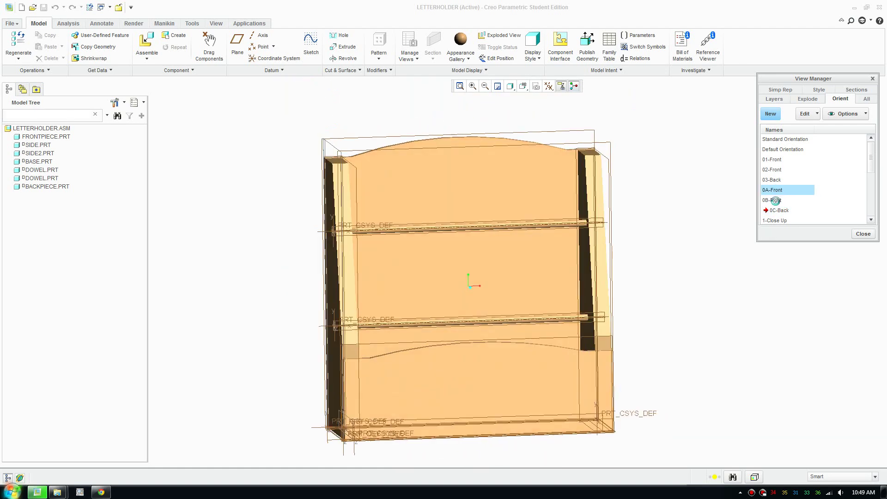
{"action": "left_click", "coordinate": [777, 201]}
{"action": "double_click", "coordinate": [778, 210]}
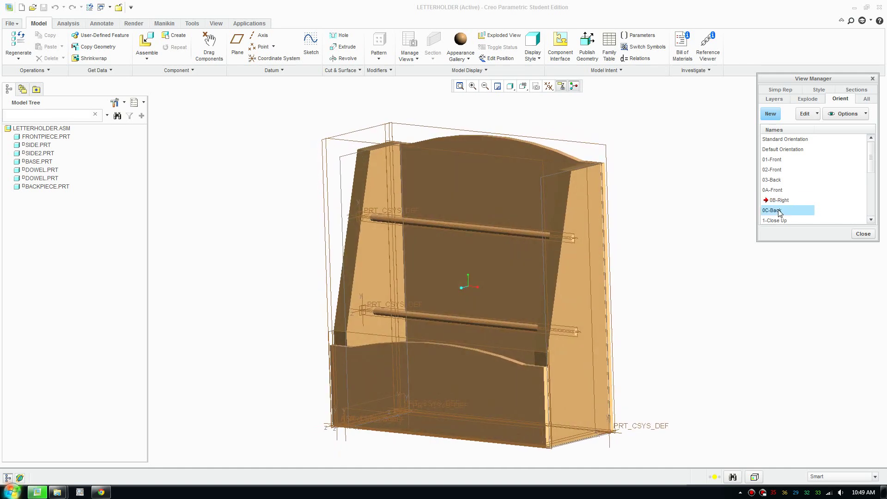
{"action": "double_click", "coordinate": [773, 190]}
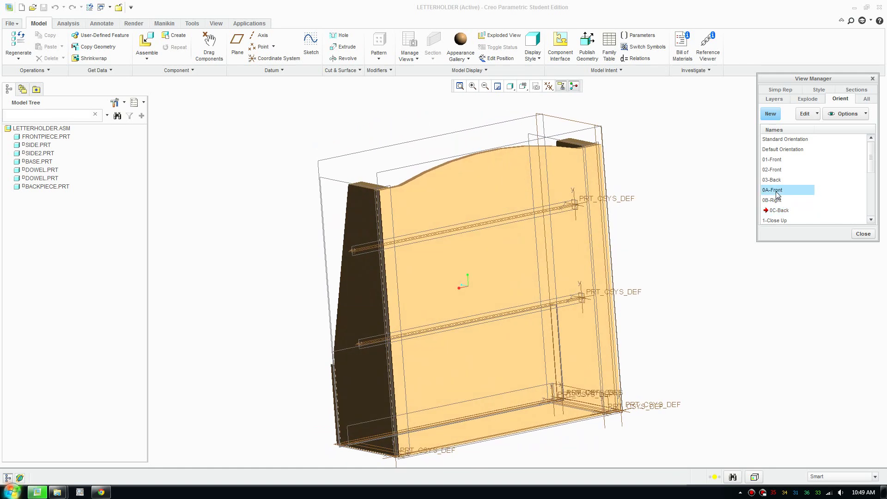
Step: Enter Animation mode and delete the Animate_View animation from the tree
{"action": "left_click", "coordinate": [249, 23]}
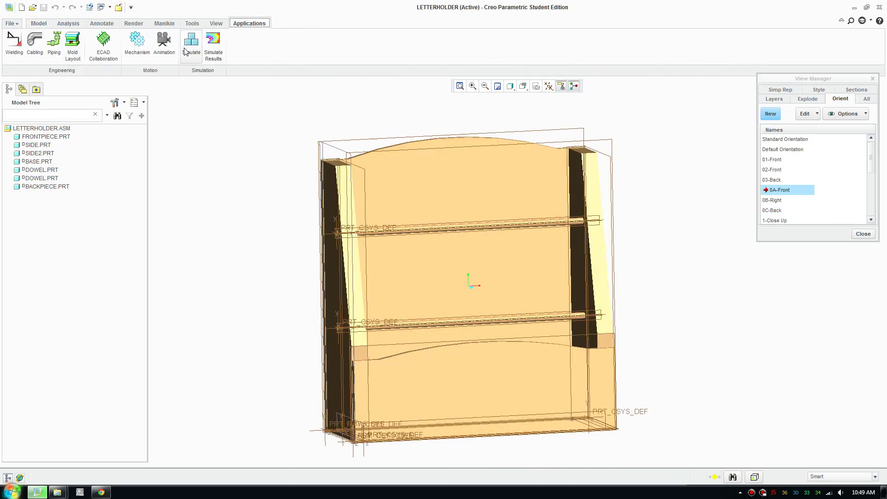
{"action": "left_click", "coordinate": [167, 55]}
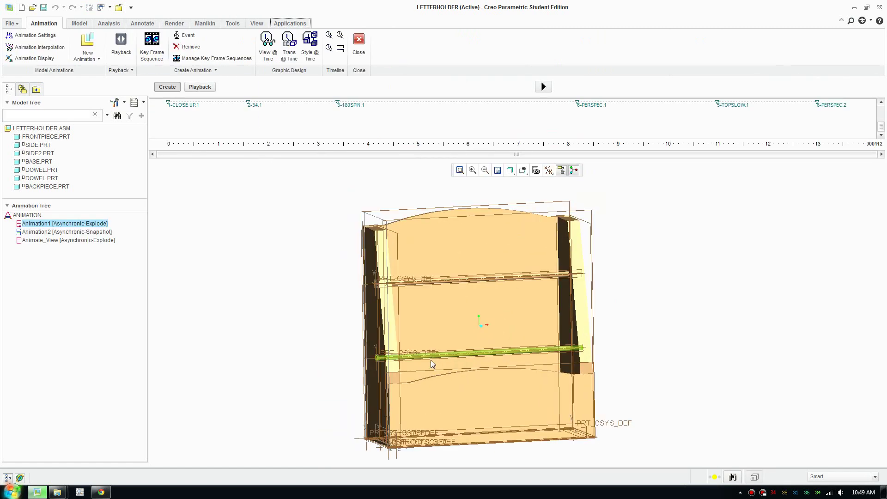
{"action": "left_click", "coordinate": [69, 241]}
{"action": "right_click", "coordinate": [66, 241]}
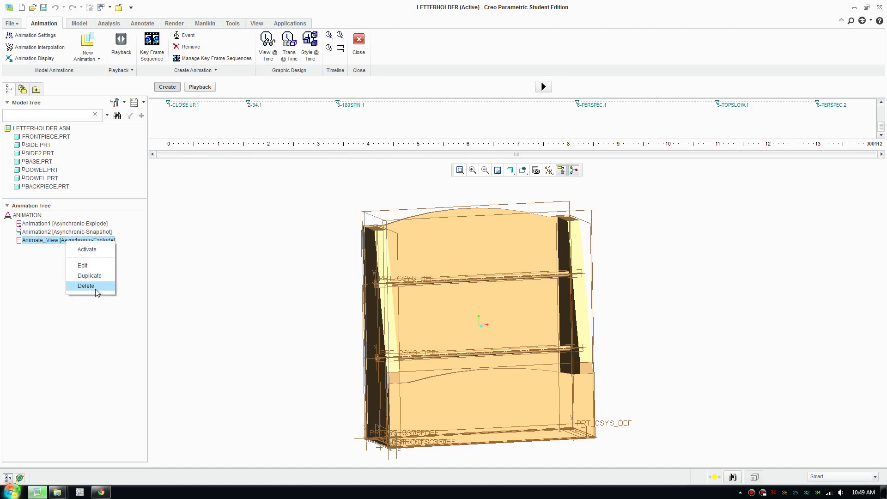
{"action": "left_click", "coordinate": [96, 287]}
Step: Select Animation2 and look through the New Animation choices without creating one
{"action": "left_click", "coordinate": [63, 233]}
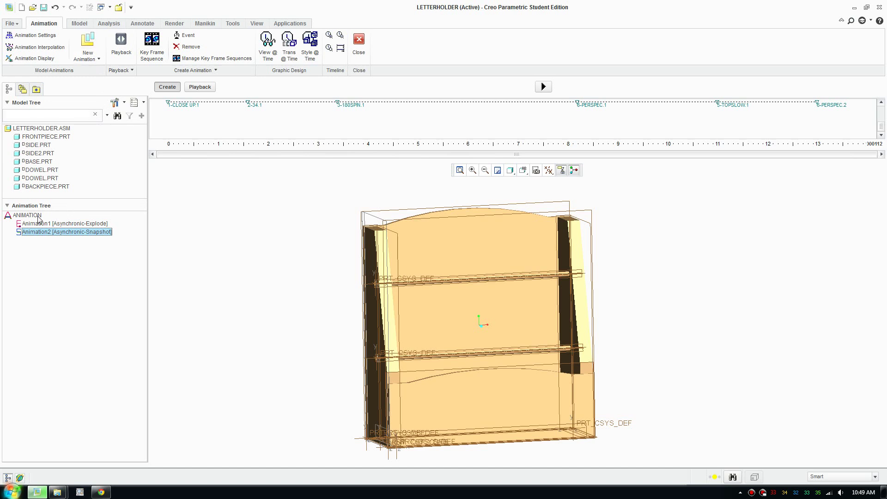
{"action": "left_click", "coordinate": [92, 59]}
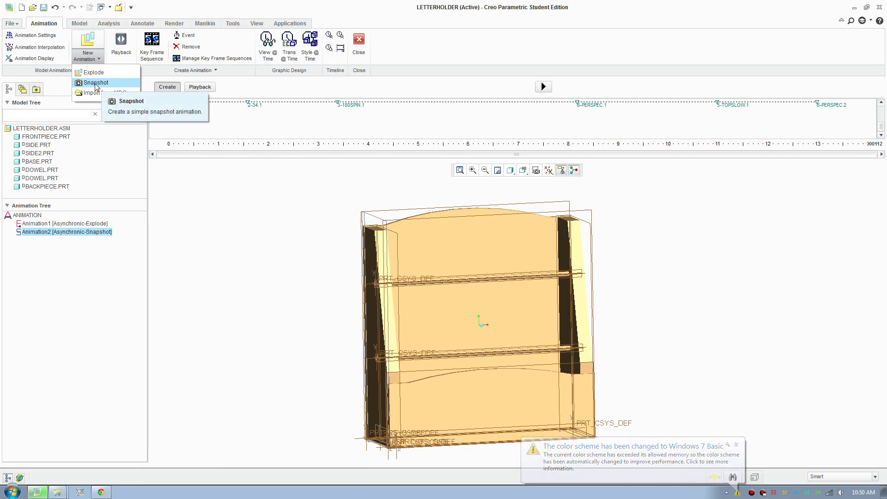
{"action": "left_click", "coordinate": [736, 444]}
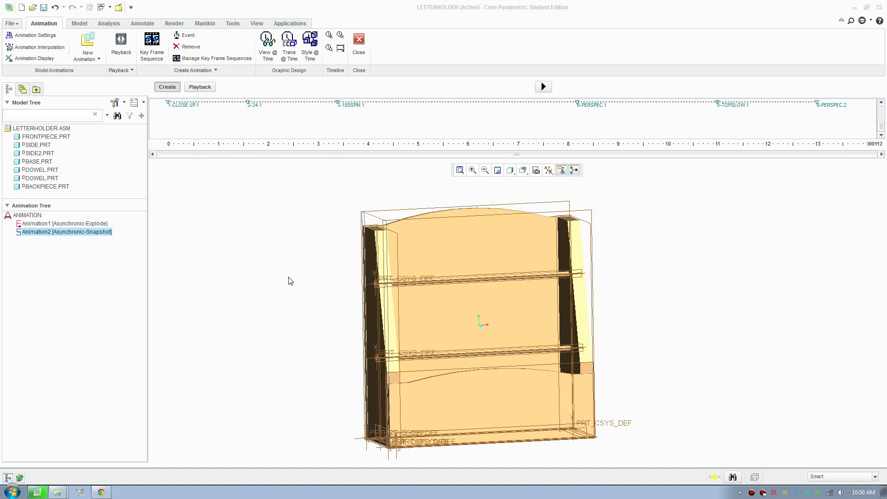
Step: Create a new explode animation named Animate_views
{"action": "left_click", "coordinate": [95, 60]}
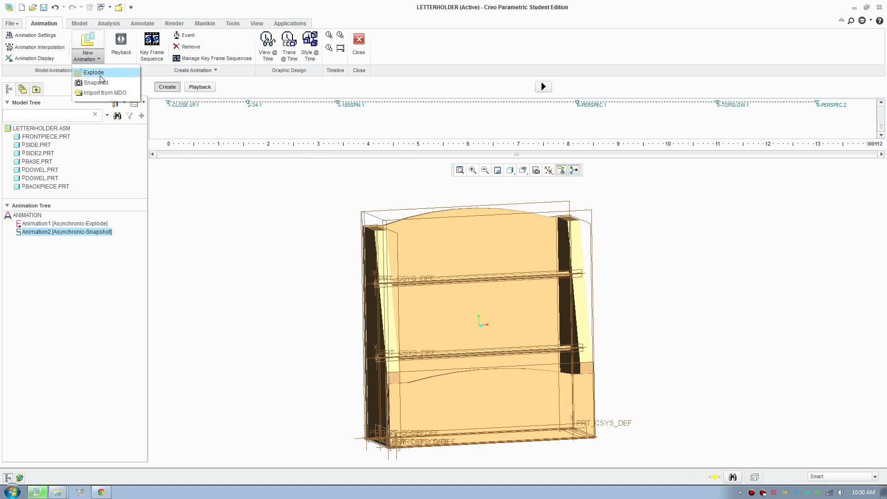
{"action": "left_click", "coordinate": [93, 73]}
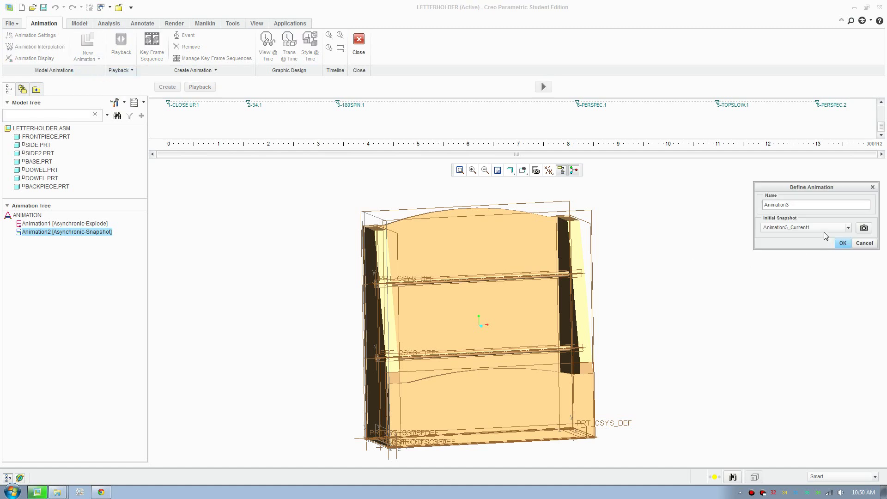
{"action": "type", "text": "An"}
{"action": "left_click", "coordinate": [842, 243]}
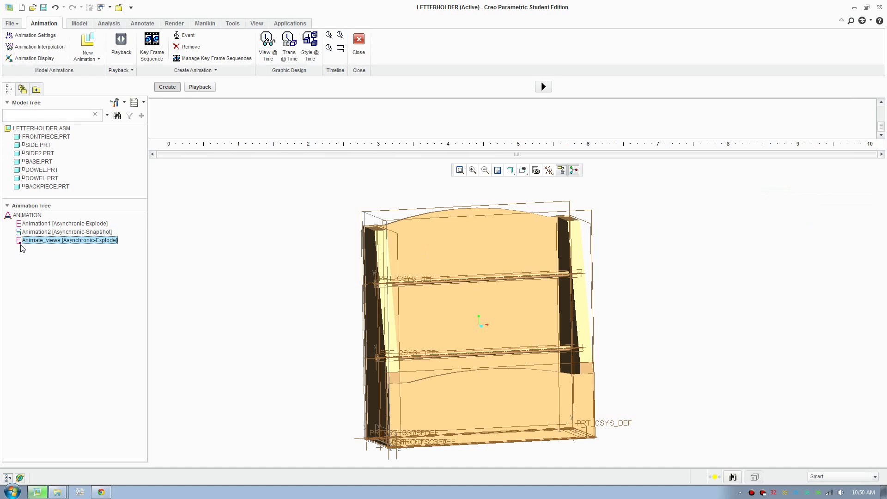
Step: Activate Animation1 briefly, then make Animate_views the active animation
{"action": "right_click", "coordinate": [35, 226]}
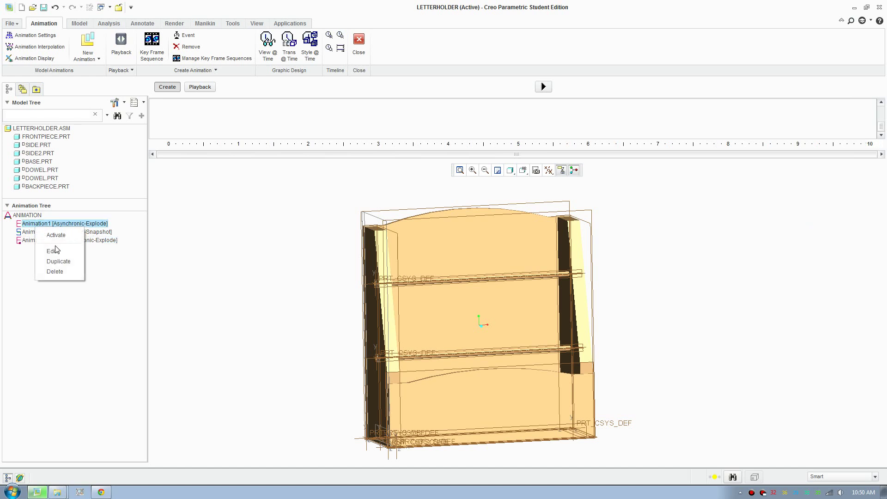
{"action": "left_click", "coordinate": [55, 236]}
{"action": "right_click", "coordinate": [35, 243]}
{"action": "left_click", "coordinate": [52, 252]}
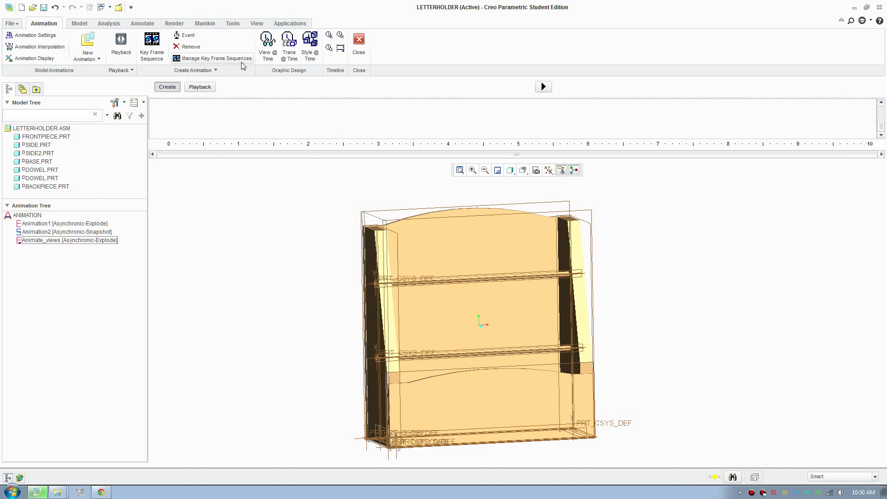
Step: Add view keys 0A-FRONT at time 0 and 0B-RIGHT at time 3
{"action": "left_click", "coordinate": [267, 55]}
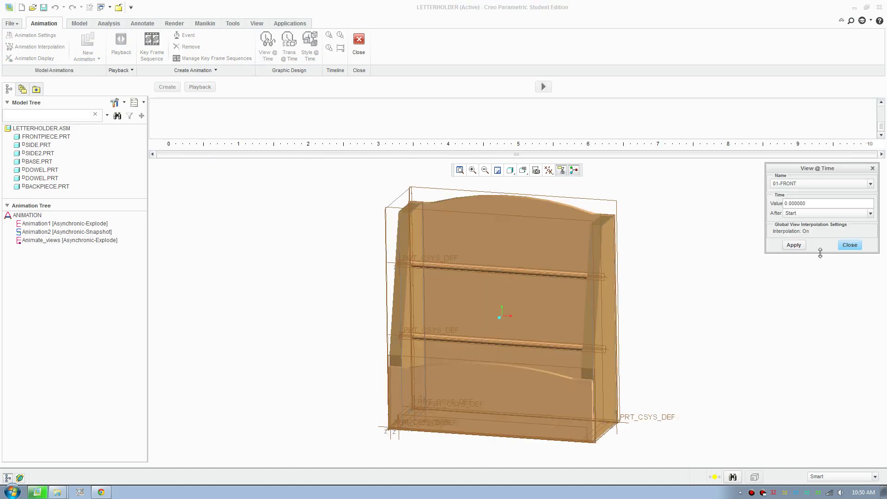
{"action": "left_click", "coordinate": [802, 185]}
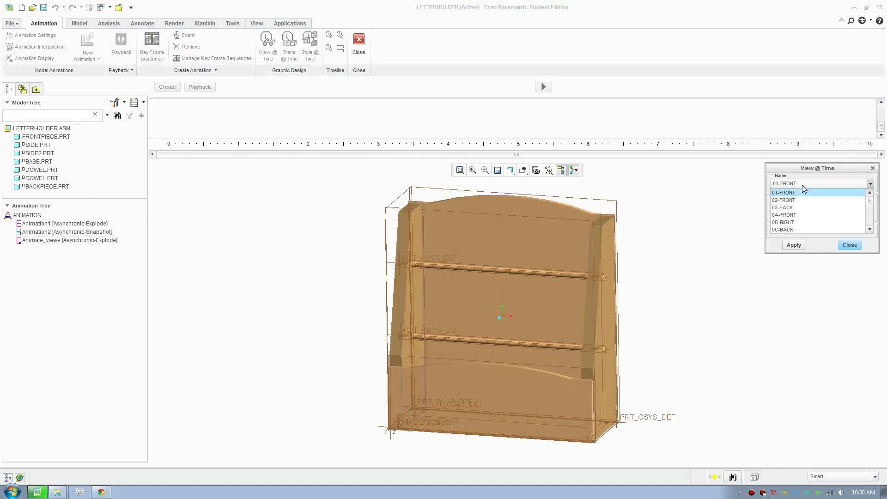
{"action": "left_click", "coordinate": [792, 215]}
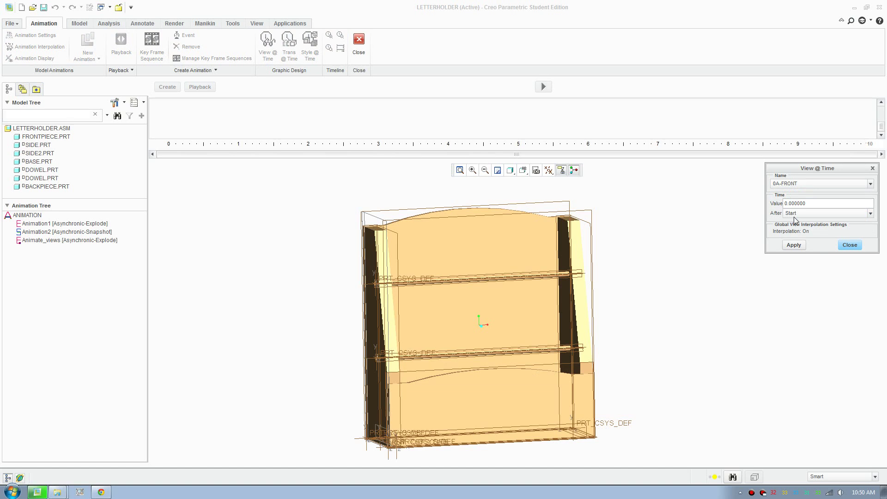
{"action": "left_click", "coordinate": [794, 245]}
{"action": "left_click", "coordinate": [795, 182]}
{"action": "left_click", "coordinate": [801, 221]}
{"action": "key", "text": "ctrl+a"}
{"action": "type", "text": "3"}
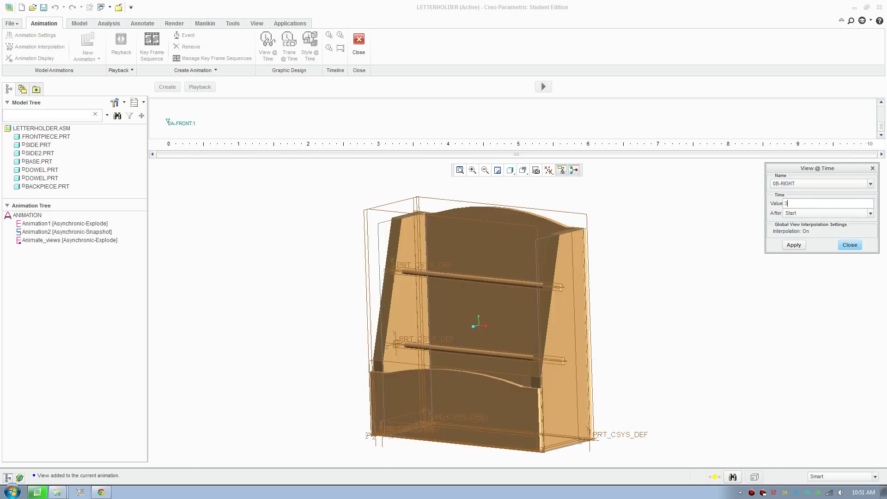
{"action": "left_click", "coordinate": [794, 245]}
Step: Add the 0C-BACK view key at time 7 and close View @ Time
{"action": "left_click", "coordinate": [799, 186]}
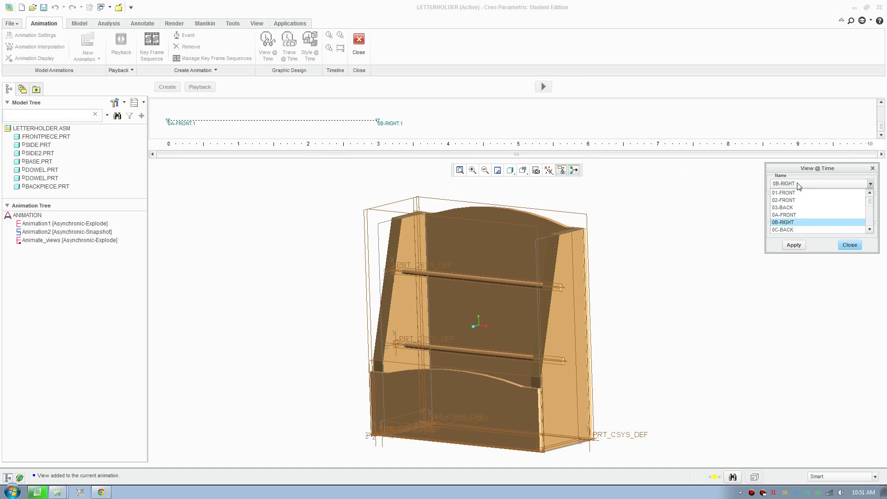
{"action": "left_click", "coordinate": [802, 230]}
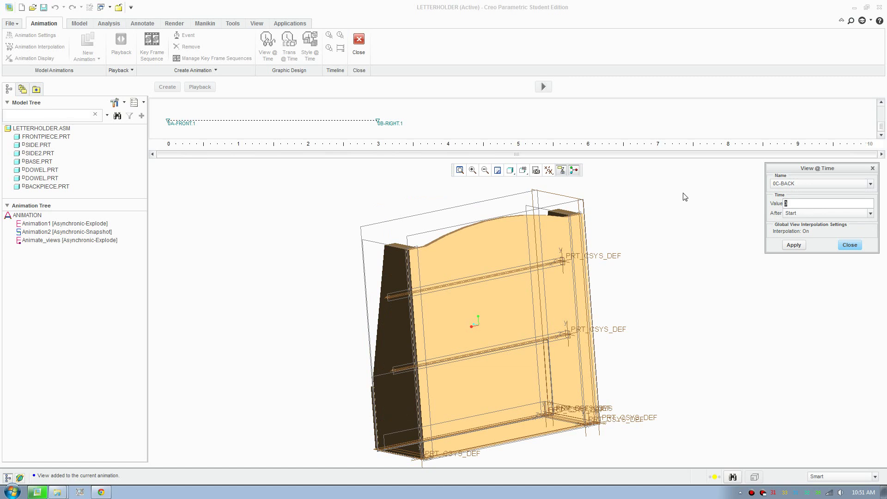
{"action": "left_click", "coordinate": [798, 248]}
{"action": "left_click", "coordinate": [849, 245]}
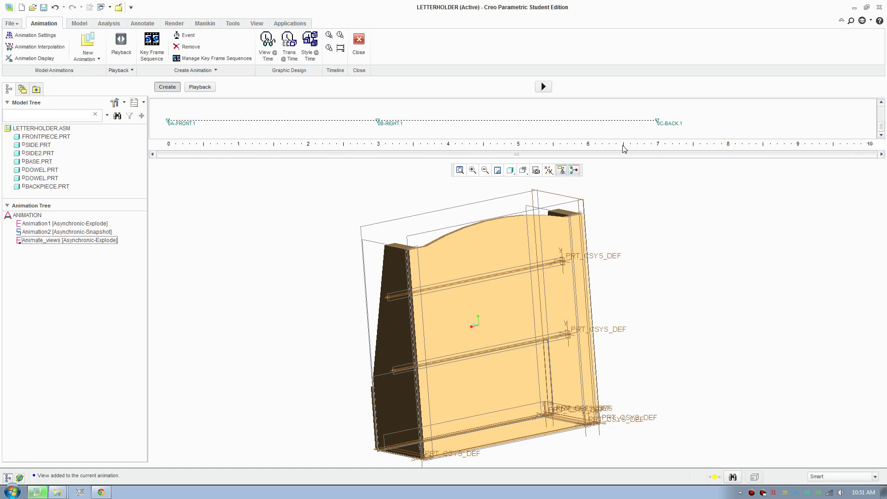
Step: Set the animation time domain to end time 7 with rate 2
{"action": "left_click", "coordinate": [340, 48]}
{"action": "key", "text": "Tab"}
{"action": "key", "text": "Tab"}
{"action": "key", "text": "Tab"}
{"action": "type", "text": "7"}
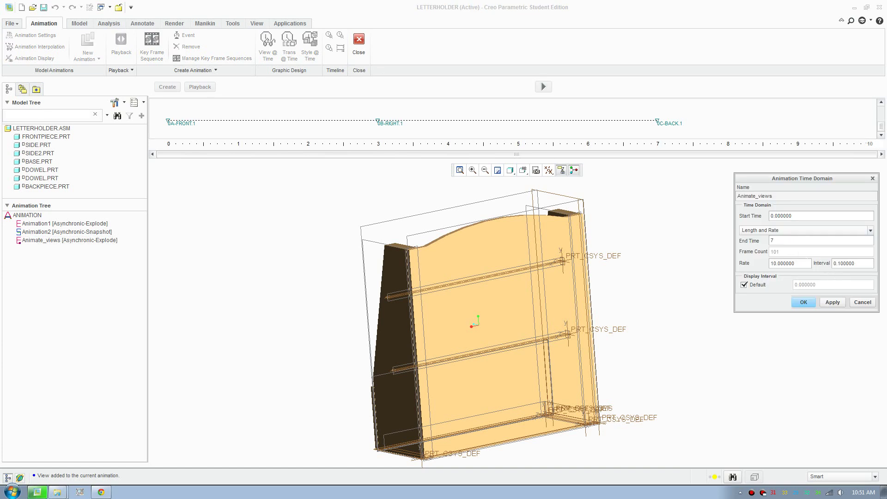
{"action": "key", "text": "Tab"}
{"action": "type", "text": "2"}
{"action": "left_click", "coordinate": [800, 302]}
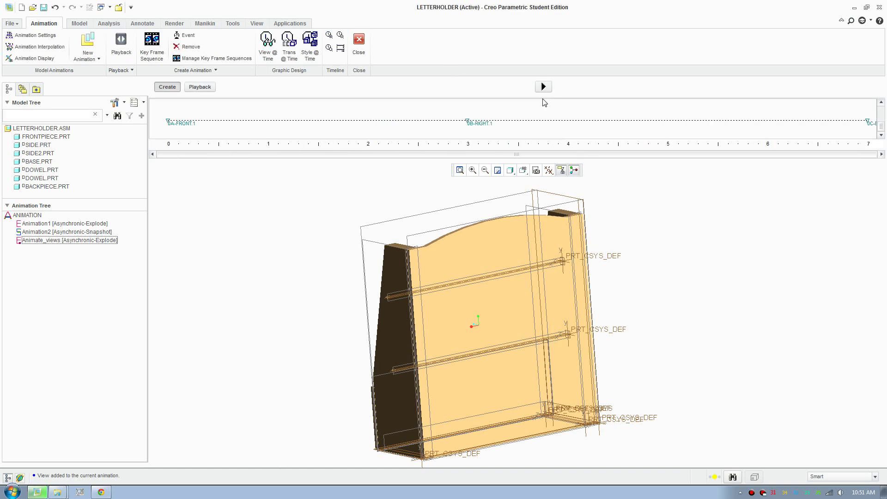
Step: Play Animate_views twice, overwriting the result set, and return to the FRONT.1 key
{"action": "left_click", "coordinate": [544, 87]}
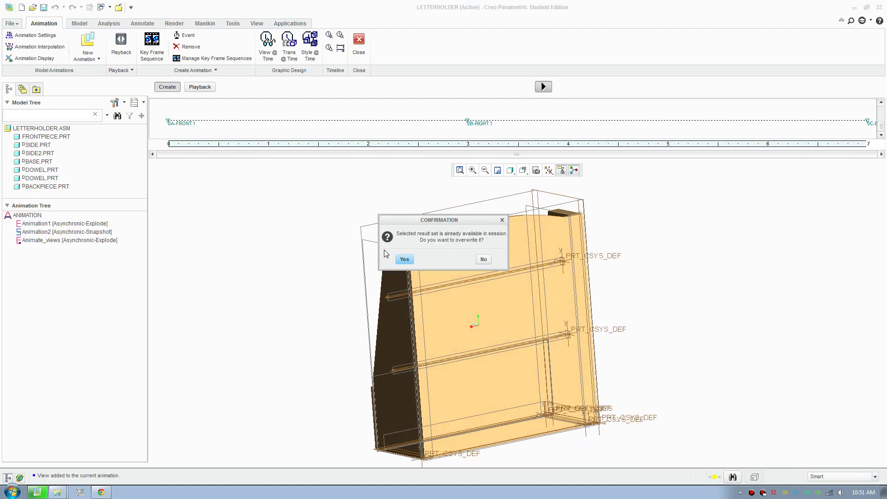
{"action": "left_click", "coordinate": [404, 259]}
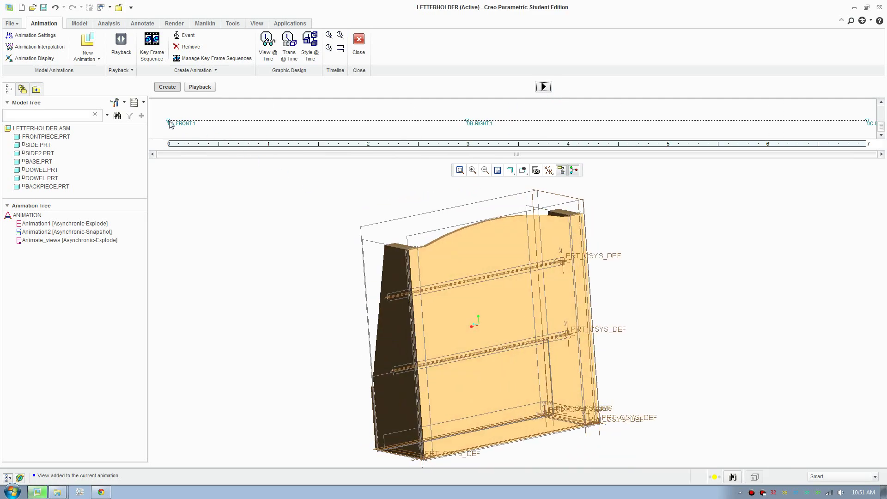
{"action": "left_click", "coordinate": [169, 123]}
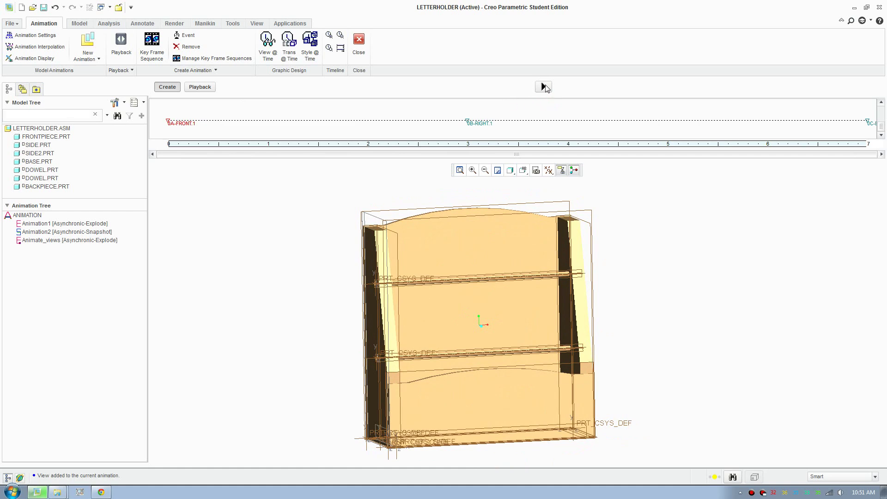
{"action": "left_click", "coordinate": [543, 87]}
{"action": "left_click", "coordinate": [404, 260]}
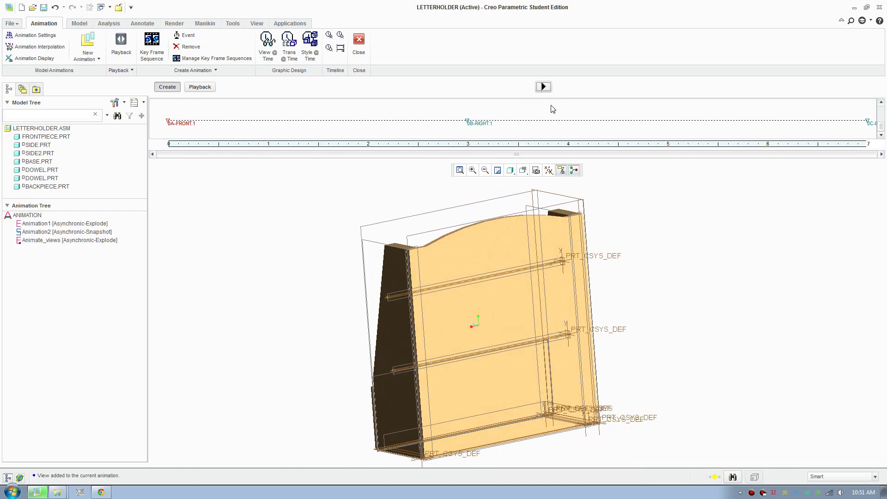
{"action": "left_click", "coordinate": [169, 123]}
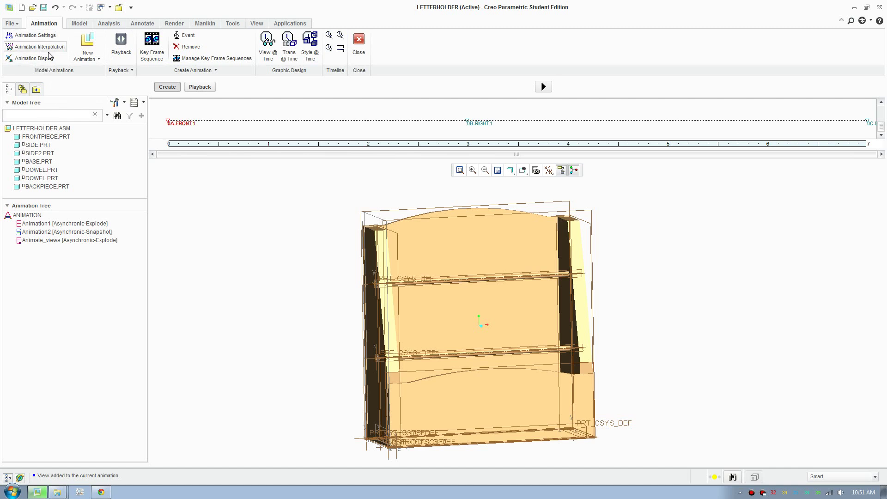
{"action": "left_click", "coordinate": [52, 37]}
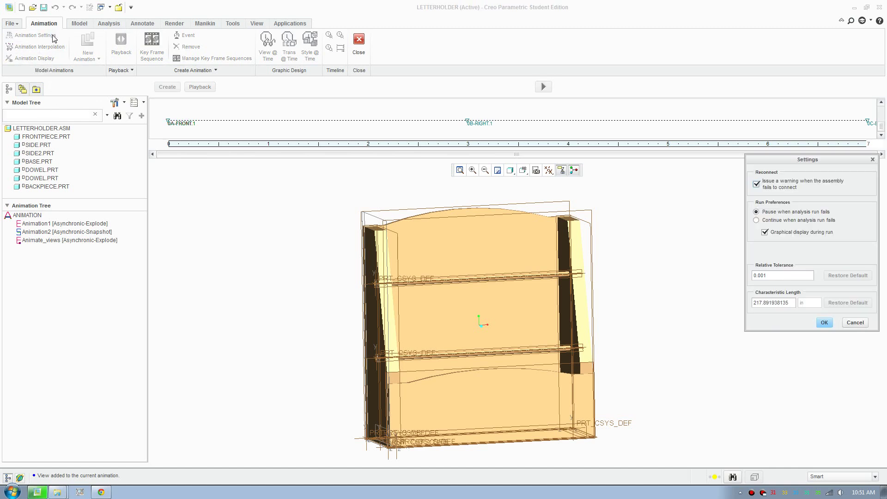
{"action": "left_click", "coordinate": [855, 323]}
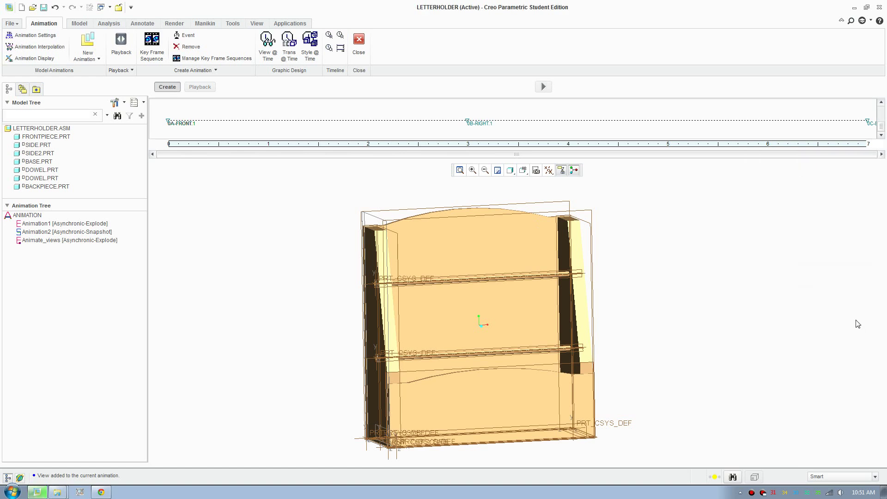
{"action": "left_click", "coordinate": [89, 60]}
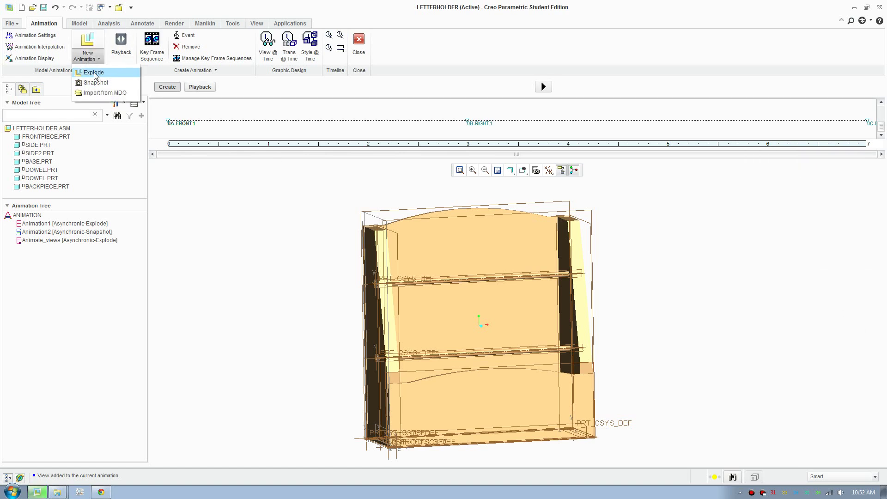
{"action": "left_click", "coordinate": [95, 58]}
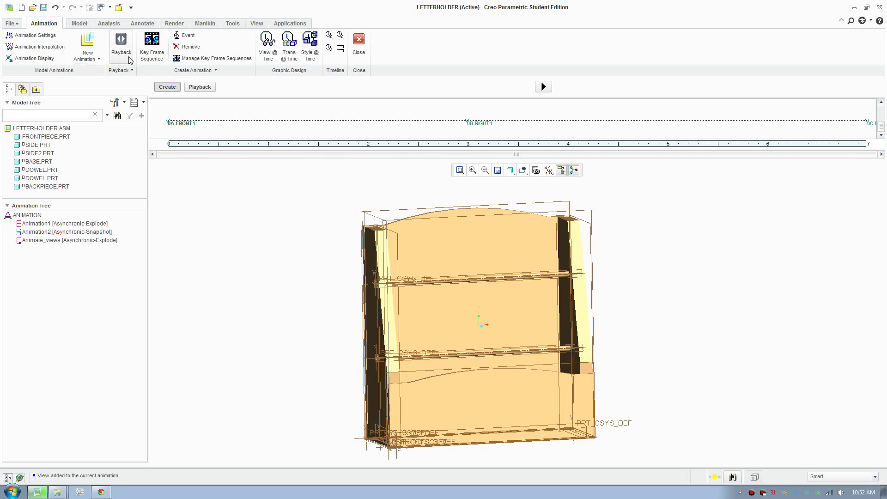
{"action": "left_click", "coordinate": [161, 63]}
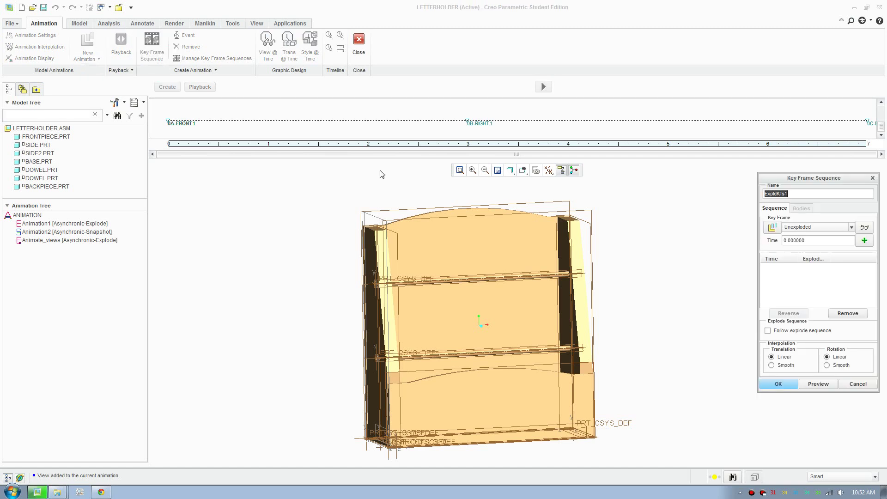
{"action": "left_click", "coordinate": [850, 387]}
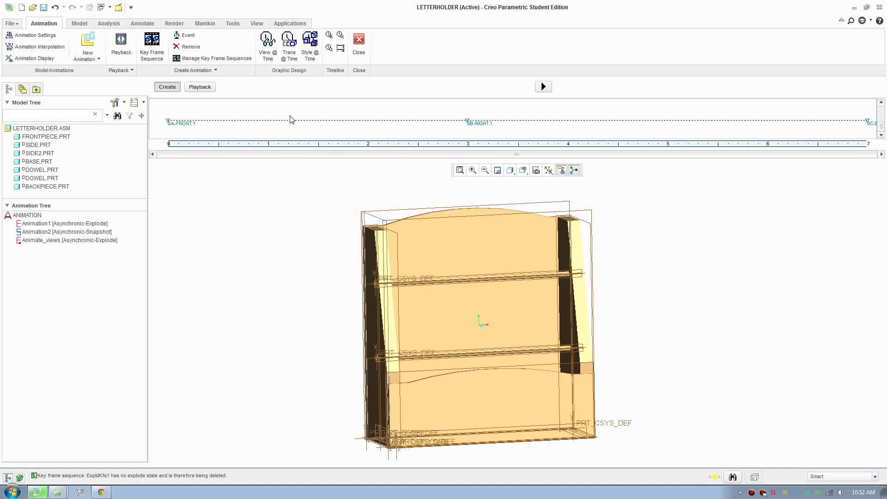
{"action": "left_click", "coordinate": [207, 71]}
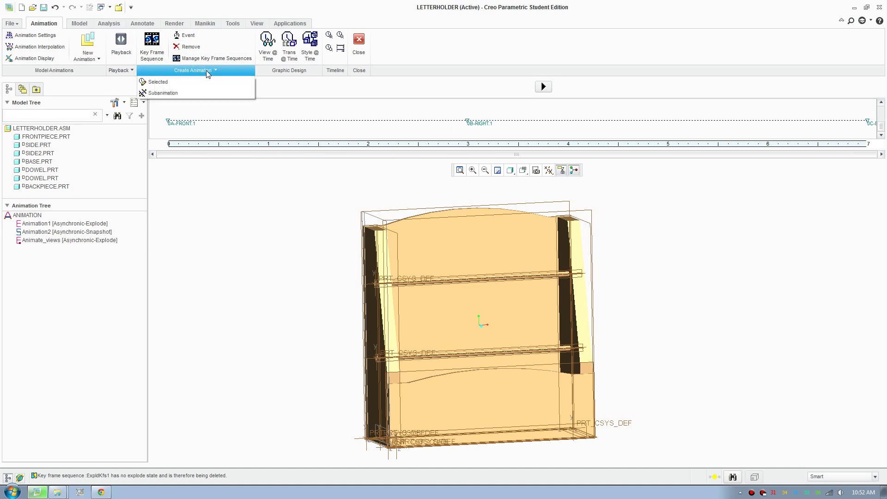
{"action": "left_click", "coordinate": [206, 70]}
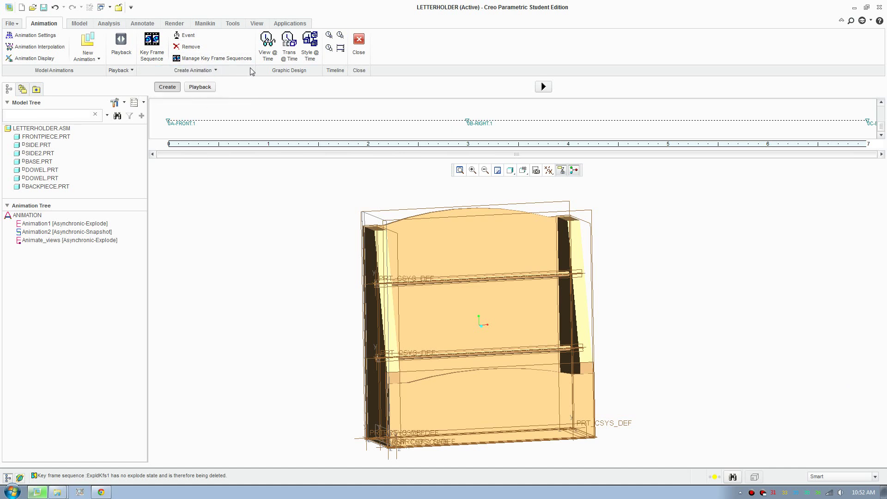
{"action": "left_click", "coordinate": [267, 46]}
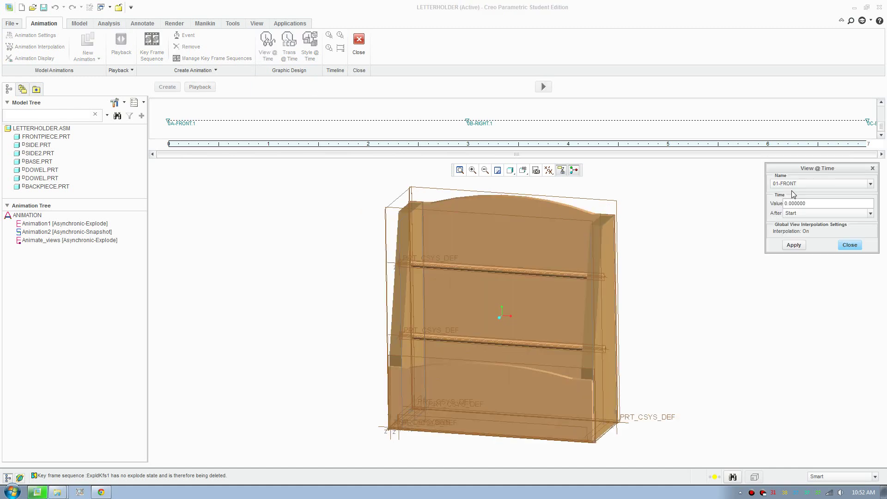
{"action": "left_click", "coordinate": [849, 245]}
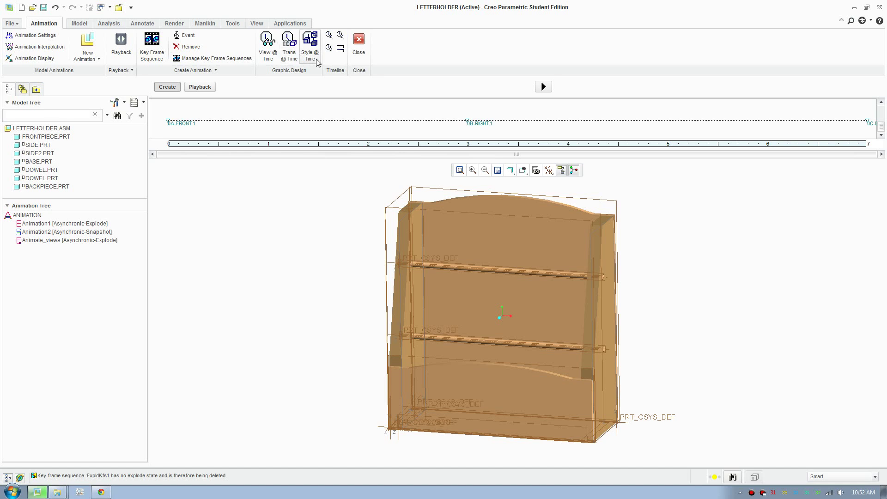
{"action": "left_click", "coordinate": [340, 49]}
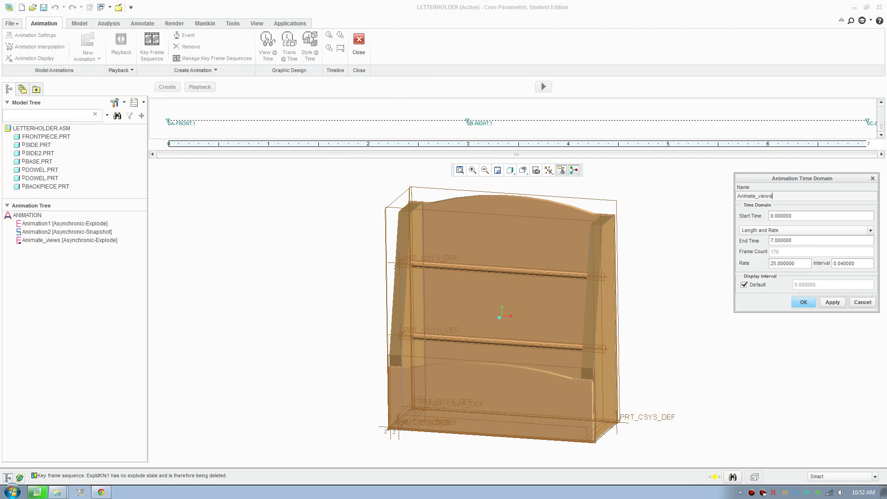
Step: Play Animate_views in Playback, rewind it, and open Capture for LETTERHOLDER.mpg
{"action": "left_click", "coordinate": [862, 302]}
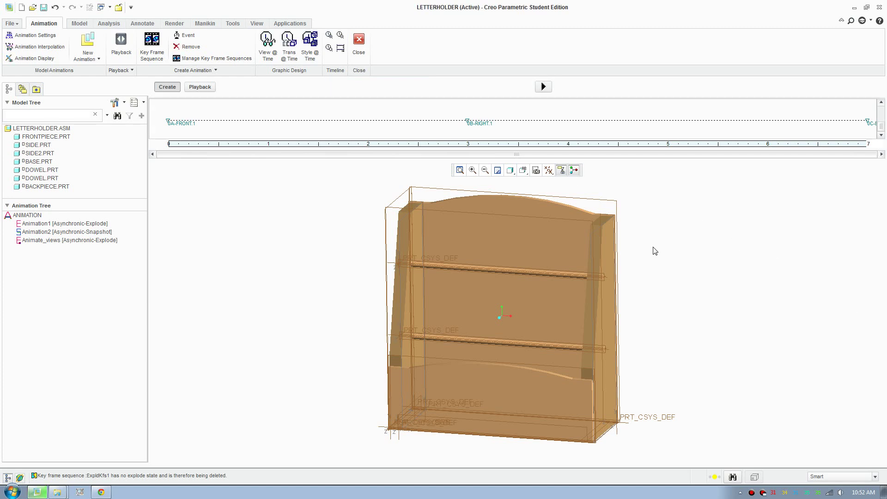
{"action": "scroll", "coordinate": [431, 261], "scroll_direction": "down", "scroll_amount": 2}
{"action": "scroll", "coordinate": [431, 262], "scroll_direction": "up", "scroll_amount": 1}
{"action": "left_click", "coordinate": [207, 89]}
{"action": "left_click", "coordinate": [660, 87]}
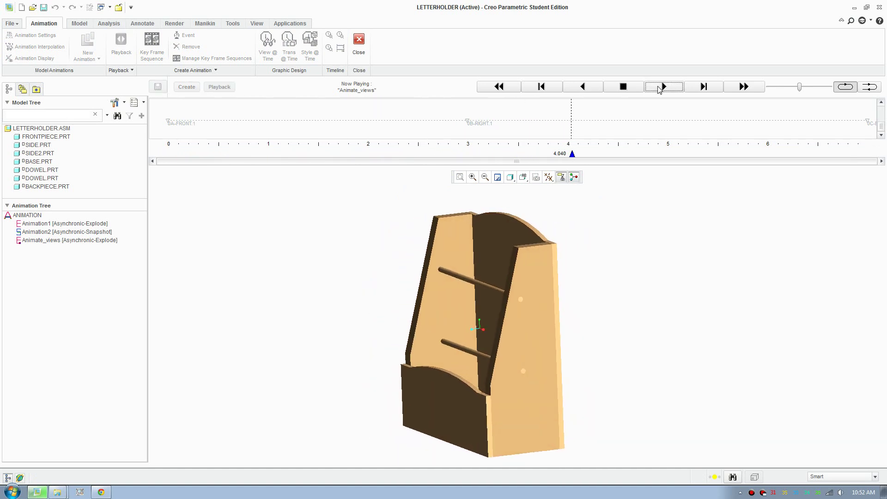
{"action": "left_click", "coordinate": [506, 89]}
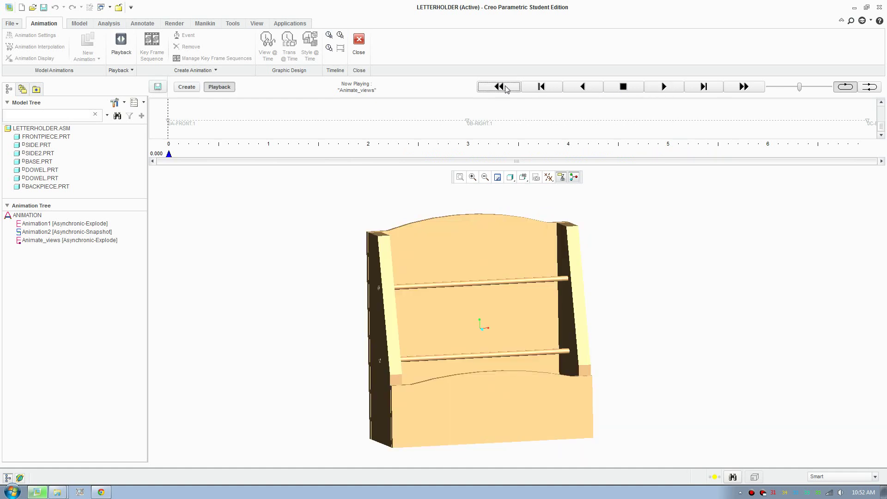
{"action": "left_click", "coordinate": [157, 87]}
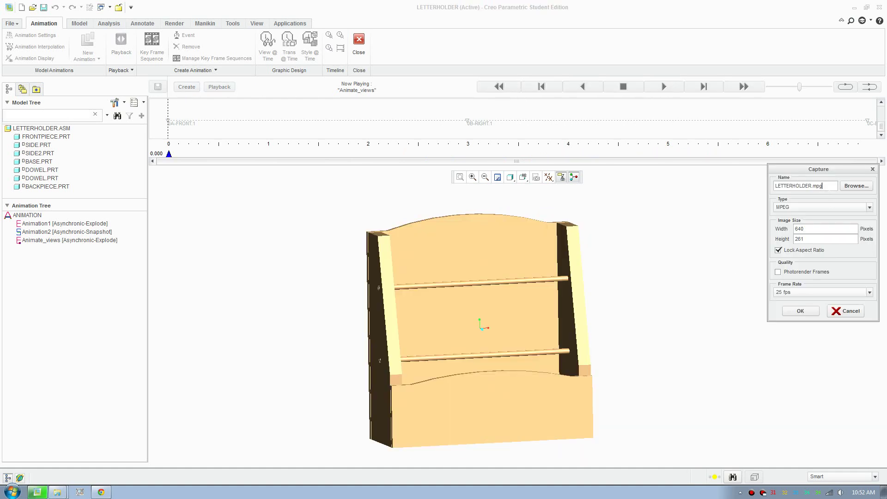
Step: Keep MPEG format and the LETTERHOLDER.mpg output name in the Capture dialog
{"action": "key", "text": "ctrl+a"}
{"action": "left_click", "coordinate": [864, 186]}
{"action": "left_click", "coordinate": [364, 354]}
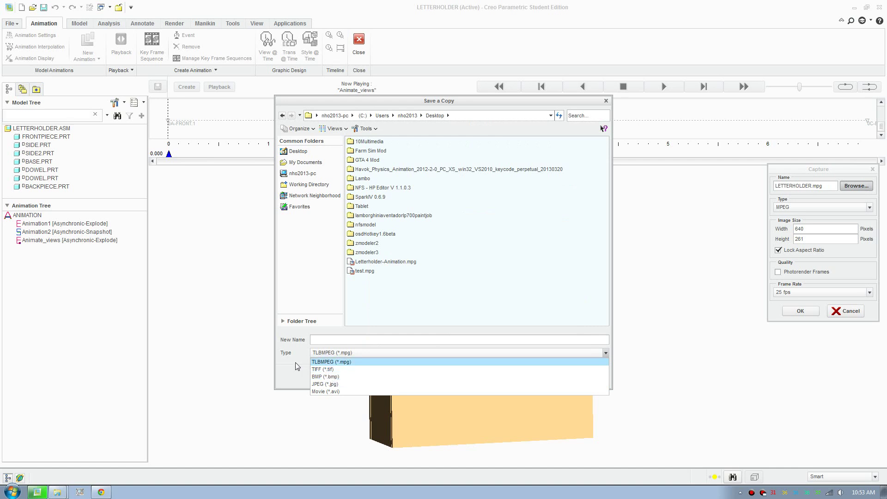
{"action": "left_click", "coordinate": [332, 361]}
{"action": "left_click", "coordinate": [527, 377]}
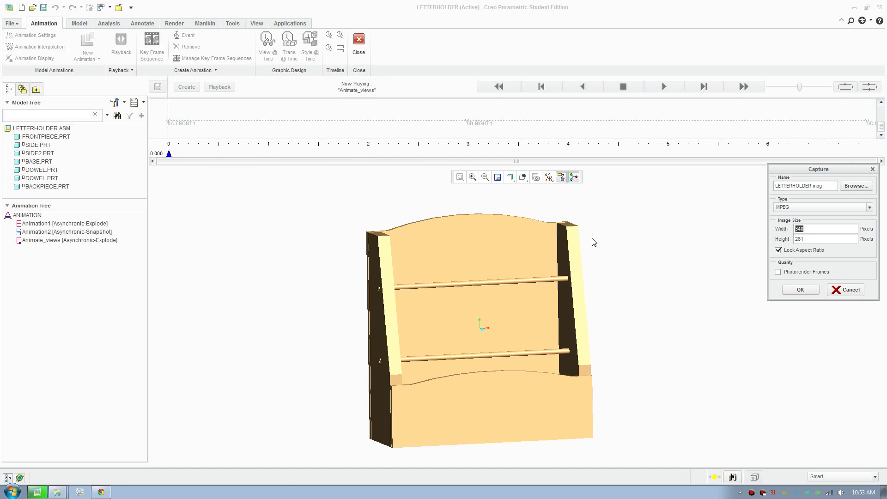
Step: Generate all 175 video frames, then return to Create with a front-on view
{"action": "left_click", "coordinate": [801, 291]}
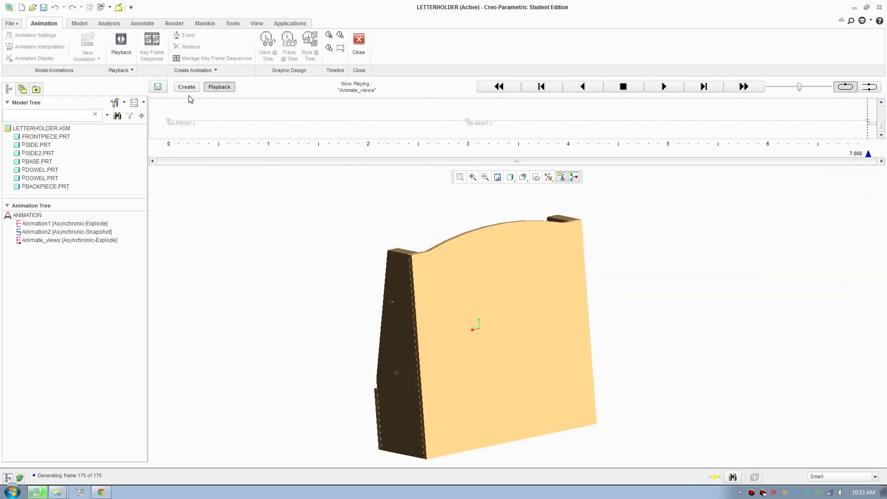
{"action": "left_click", "coordinate": [187, 88]}
{"action": "mouse_move", "coordinate": [360, 349]}
{"action": "middle_mouse_down"}
{"action": "mouse_move", "coordinate": [510, 334]}
{"action": "mouse_move", "coordinate": [468, 323]}
{"action": "mouse_move", "coordinate": [457, 299]}
{"action": "mouse_move", "coordinate": [448, 299]}
{"action": "mouse_move", "coordinate": [451, 311]}
{"action": "middle_mouse_up"}
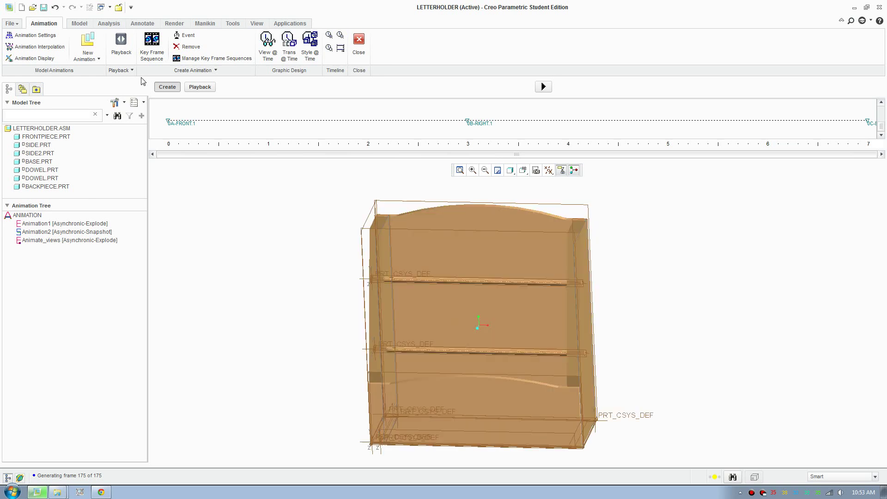
Step: Create a new Snapshot-type animation named Animate_Snapshot
{"action": "left_click", "coordinate": [89, 58]}
{"action": "left_click", "coordinate": [93, 82]}
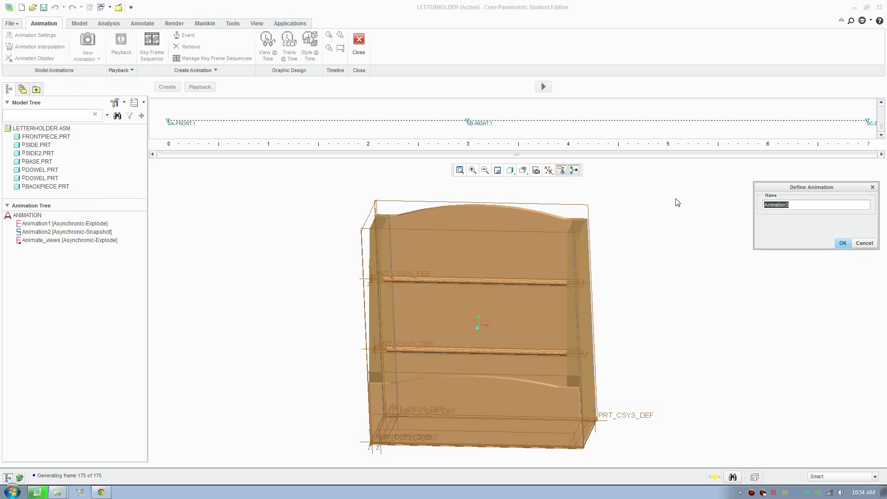
{"action": "type", "text": "An"}
{"action": "left_click", "coordinate": [842, 243]}
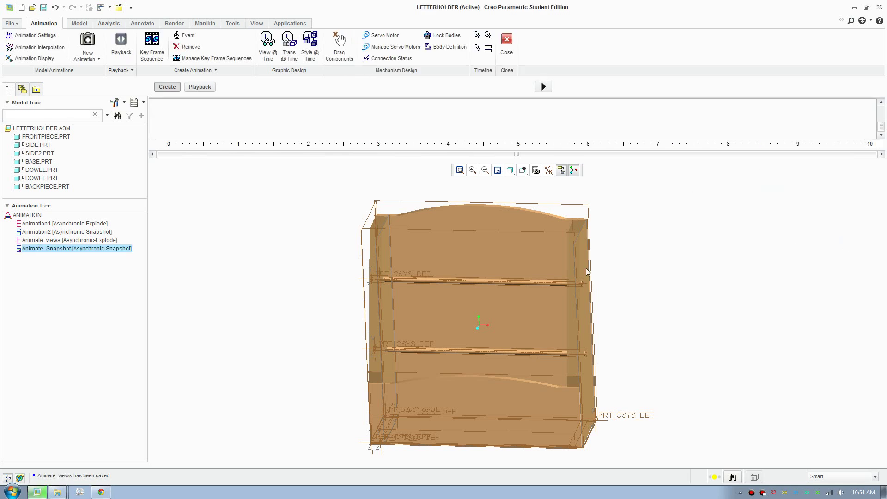
Step: Exit Animation mode and select the front piece of the assembled letter holder
{"action": "left_click", "coordinate": [508, 48]}
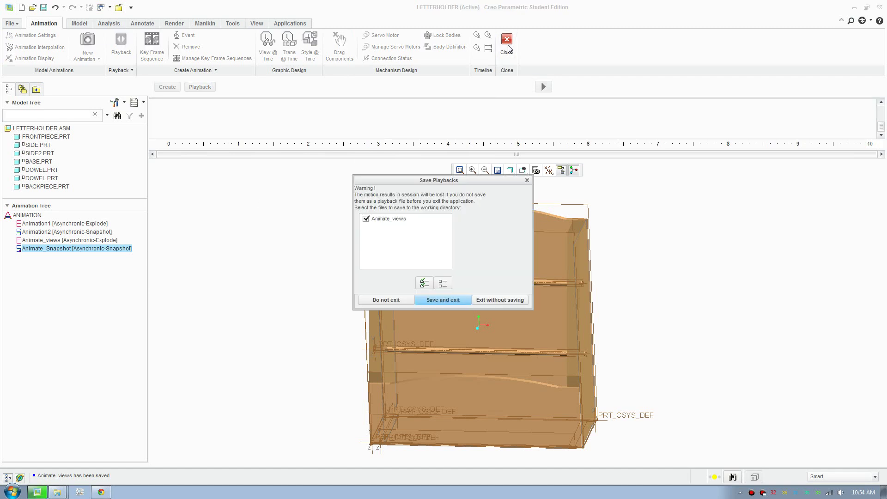
{"action": "left_click", "coordinate": [449, 301]}
{"action": "mouse_move", "coordinate": [471, 313]}
{"action": "middle_mouse_down"}
{"action": "mouse_move", "coordinate": [428, 273]}
{"action": "mouse_move", "coordinate": [388, 272]}
{"action": "mouse_move", "coordinate": [500, 342]}
{"action": "mouse_move", "coordinate": [499, 333]}
{"action": "mouse_move", "coordinate": [460, 337]}
{"action": "mouse_move", "coordinate": [475, 297]}
{"action": "middle_mouse_up"}
{"action": "left_click", "coordinate": [515, 370]}
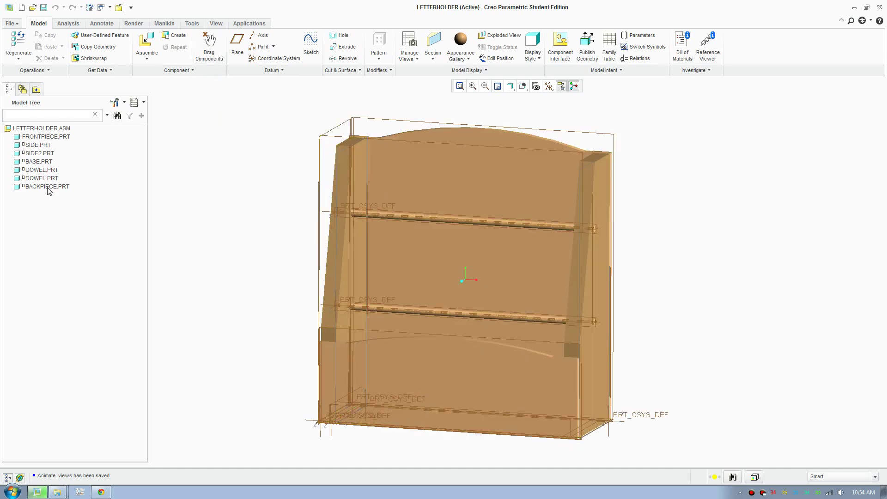
{"action": "left_click", "coordinate": [214, 60]}
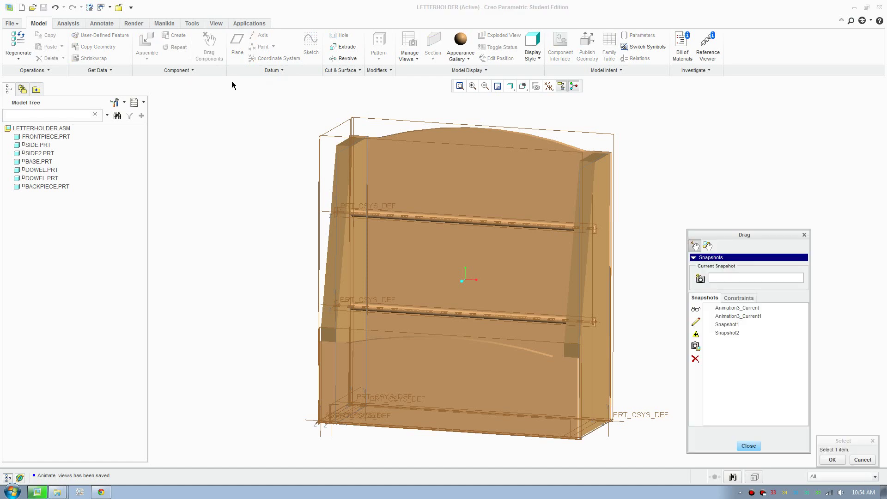
{"action": "left_click", "coordinate": [737, 324]}
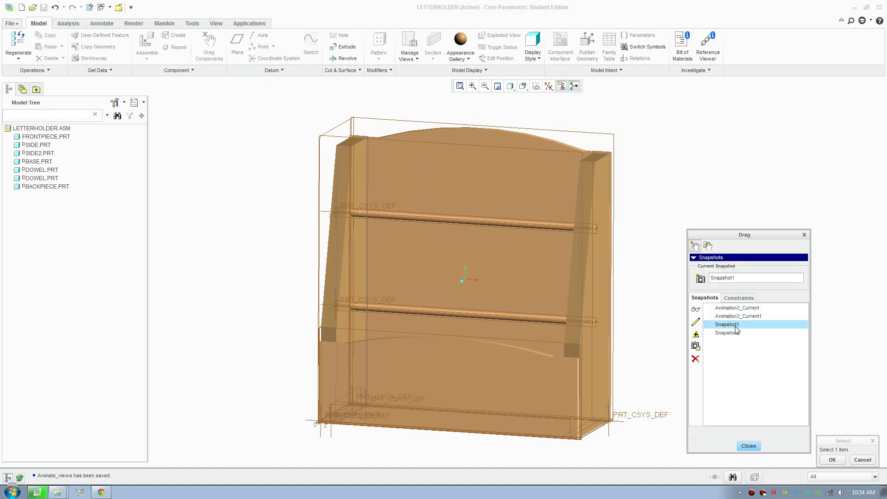
{"action": "left_click", "coordinate": [736, 335]}
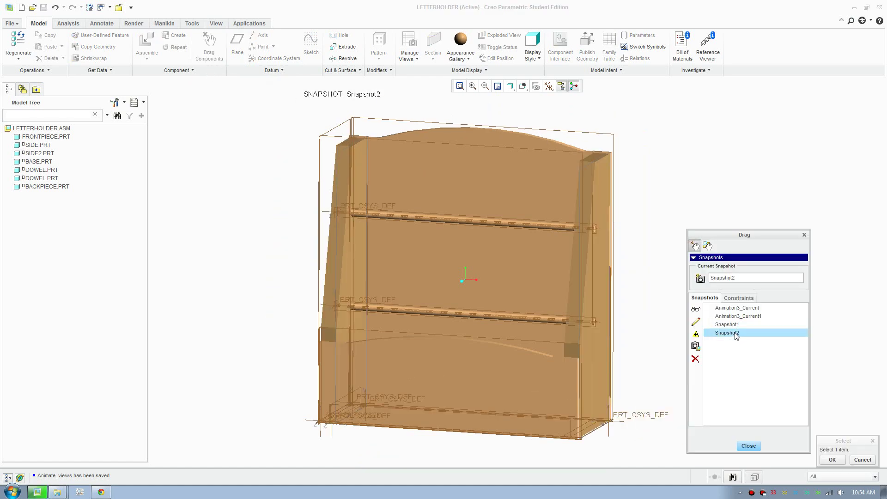
{"action": "left_click", "coordinate": [735, 326]}
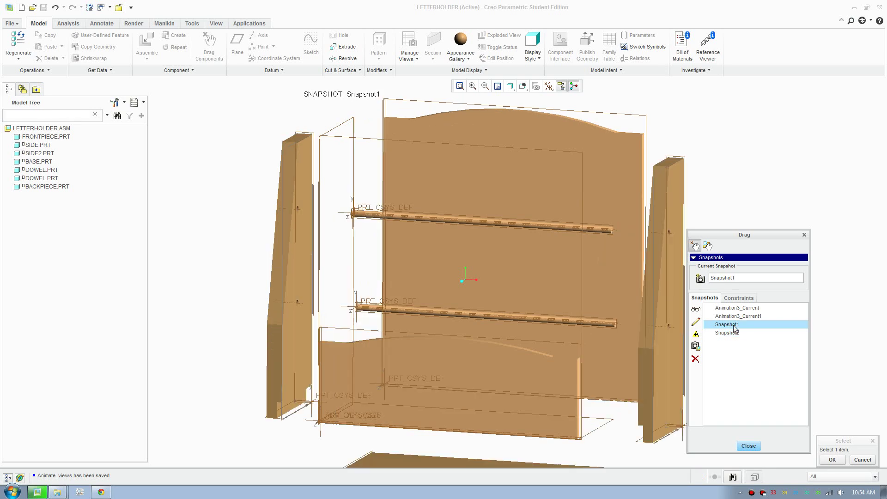
{"action": "left_click", "coordinate": [738, 334]}
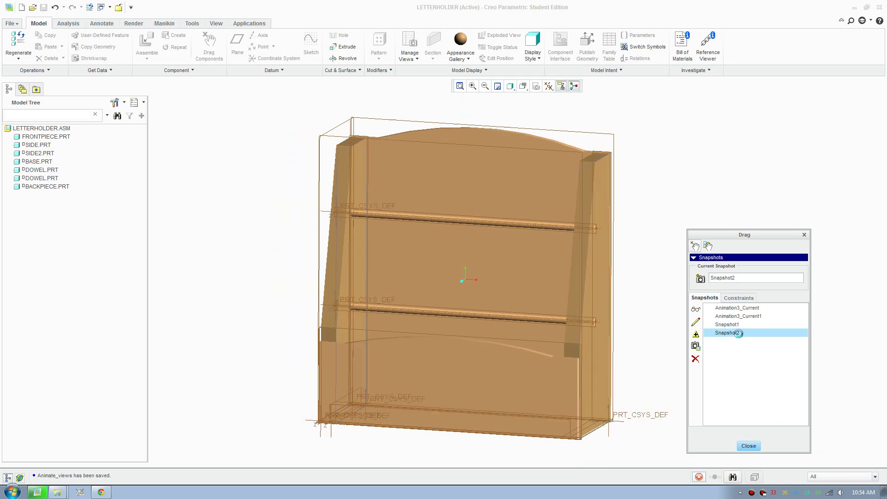
{"action": "left_click", "coordinate": [749, 447]}
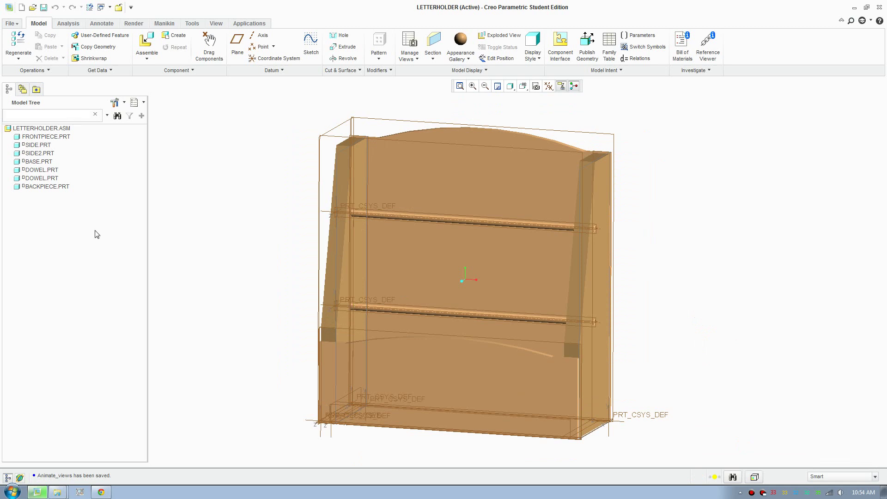
Step: Disable the first Coincident constraint in SIDE.PRT's placement and accept
{"action": "left_click", "coordinate": [34, 137]}
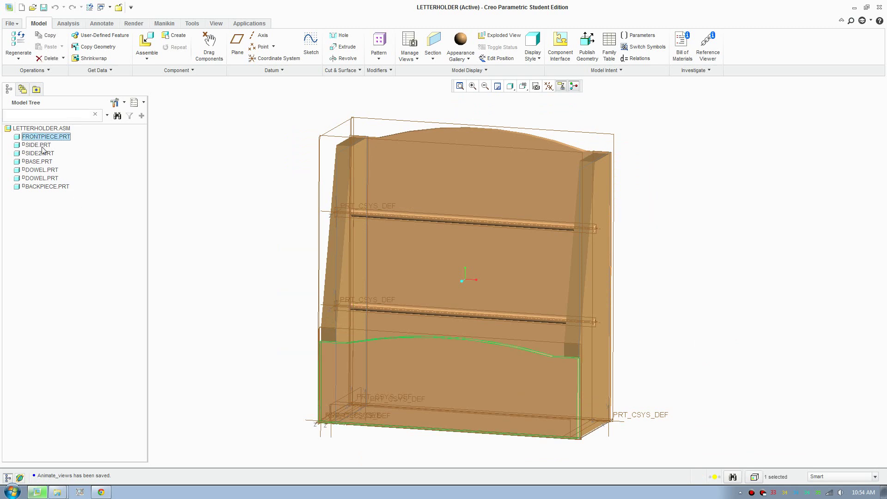
{"action": "left_click", "coordinate": [42, 146]}
{"action": "right_click", "coordinate": [38, 147]}
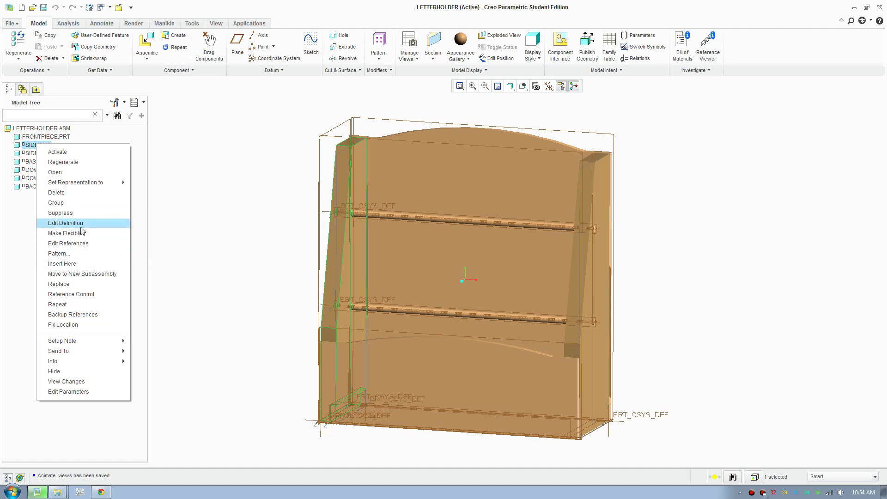
{"action": "left_click", "coordinate": [66, 223]}
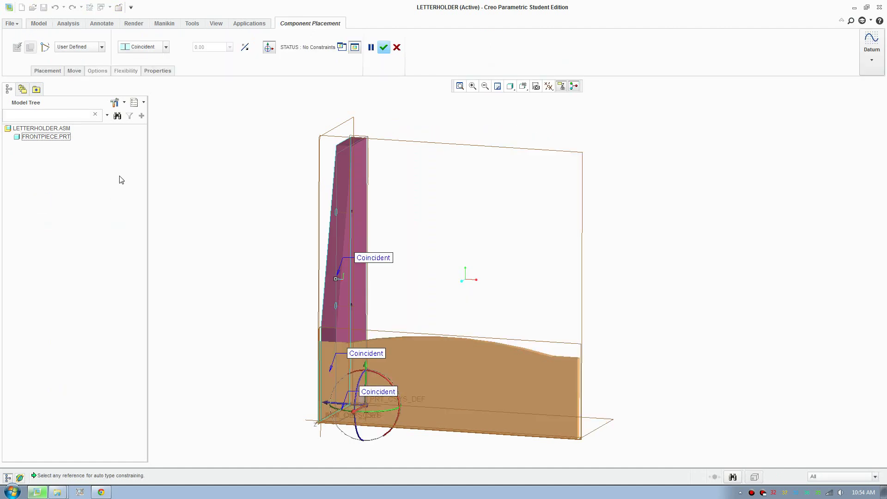
{"action": "left_click", "coordinate": [48, 71]}
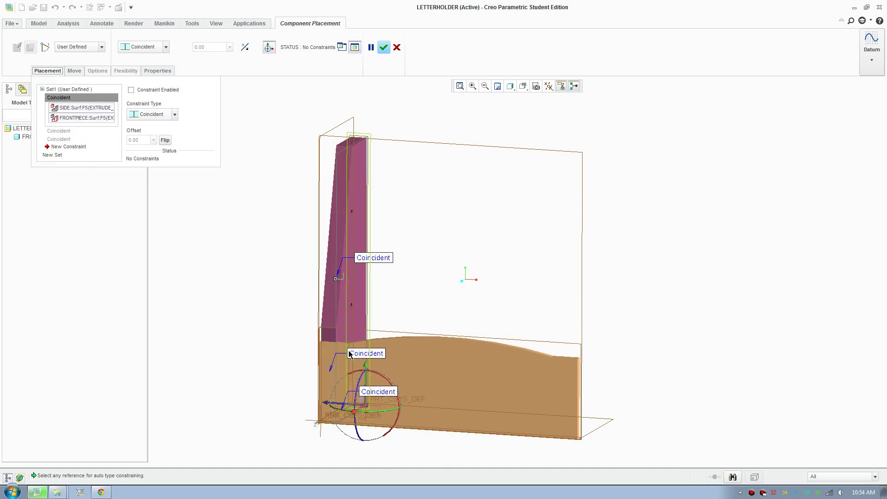
{"action": "left_click", "coordinate": [132, 90]}
{"action": "left_click", "coordinate": [132, 90]}
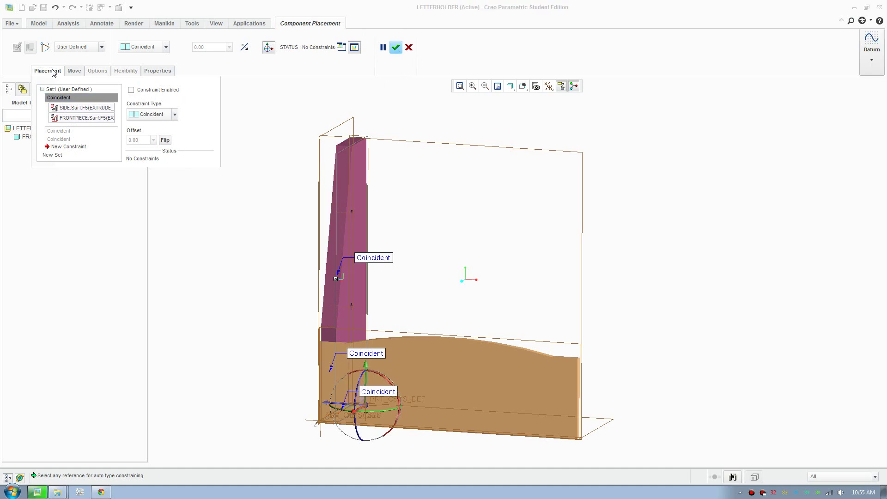
{"action": "left_click", "coordinate": [396, 47]}
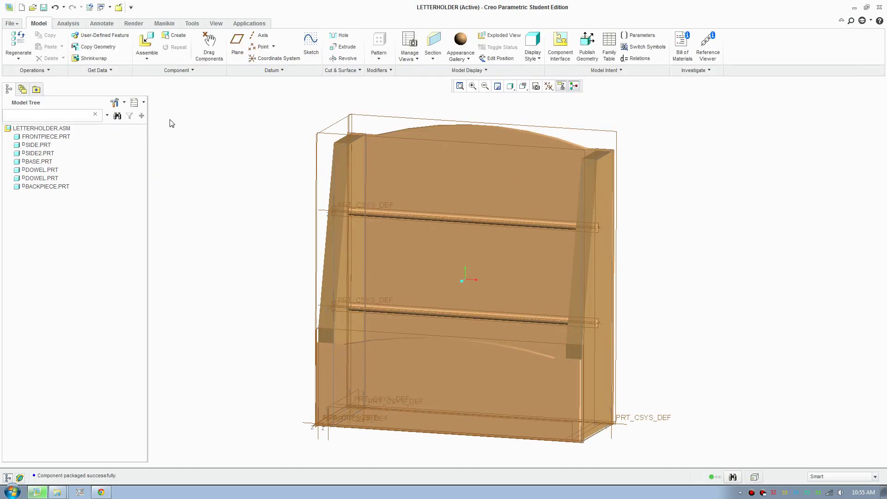
Step: Disable the third Coincident constraint on SIDE.PRT, leaving it unconstrained
{"action": "left_click", "coordinate": [37, 145]}
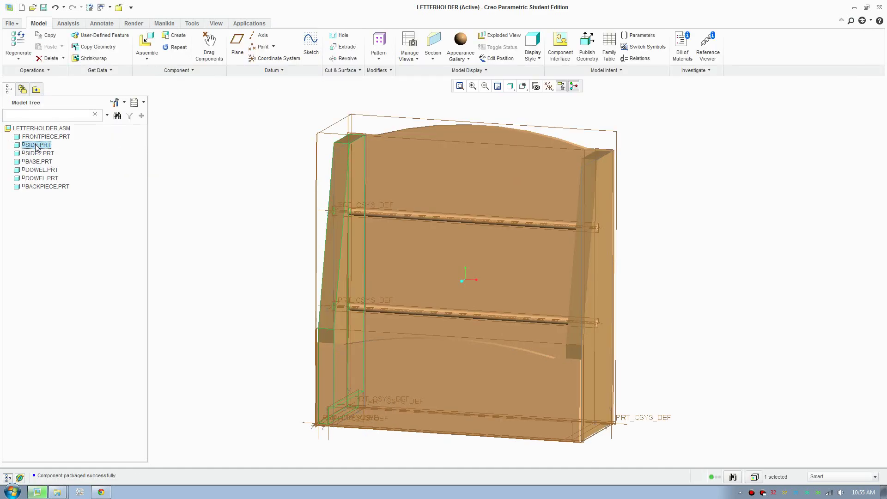
{"action": "right_click", "coordinate": [37, 148]}
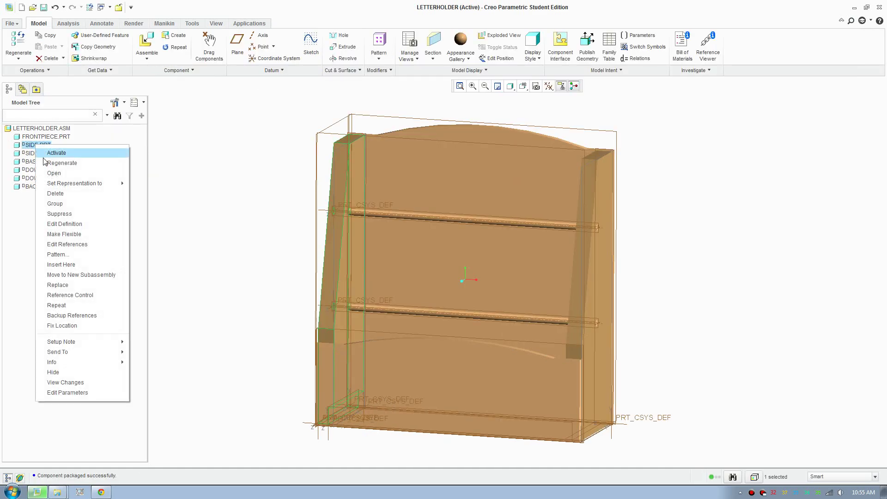
{"action": "left_click", "coordinate": [86, 224]}
{"action": "left_click", "coordinate": [48, 71]}
{"action": "left_click", "coordinate": [66, 139]}
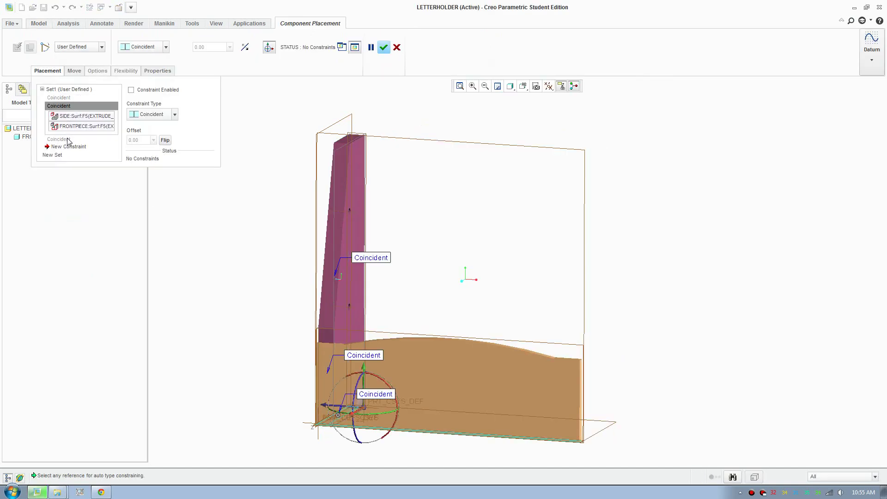
{"action": "left_click", "coordinate": [67, 139]}
{"action": "left_click", "coordinate": [133, 91]}
{"action": "left_click", "coordinate": [134, 93]}
{"action": "left_click", "coordinate": [131, 91]}
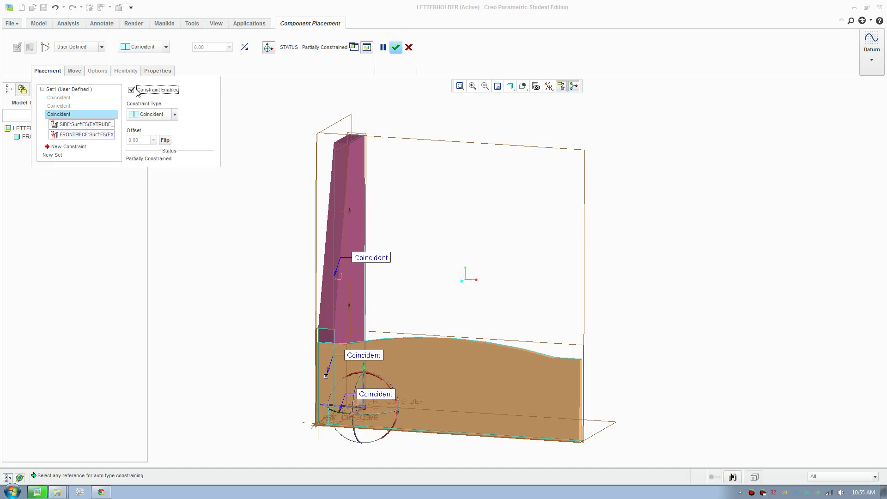
{"action": "left_click", "coordinate": [131, 90]}
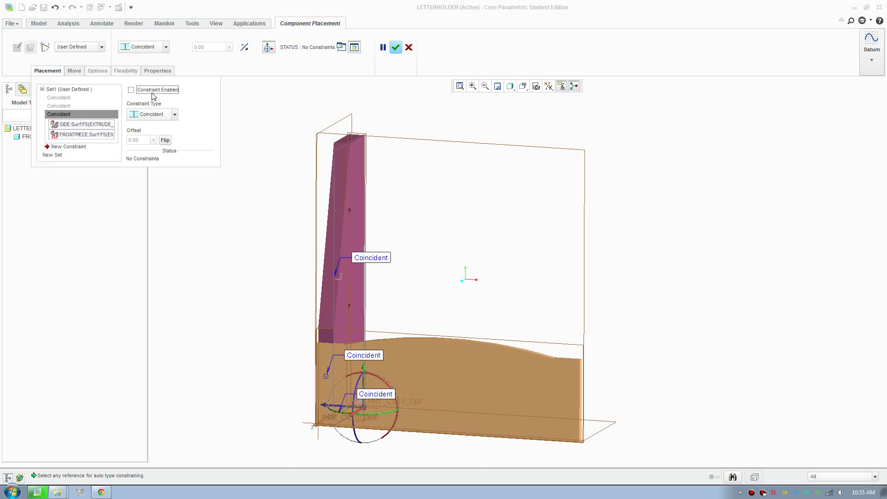
{"action": "left_click", "coordinate": [395, 47]}
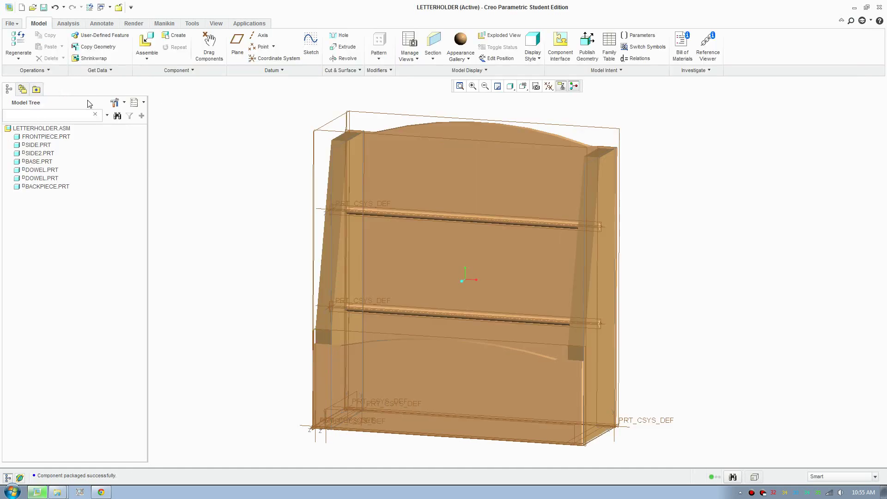
Step: Open BASE.PRT's placement definition, then cancel and discard the edit
{"action": "right_click", "coordinate": [39, 162]}
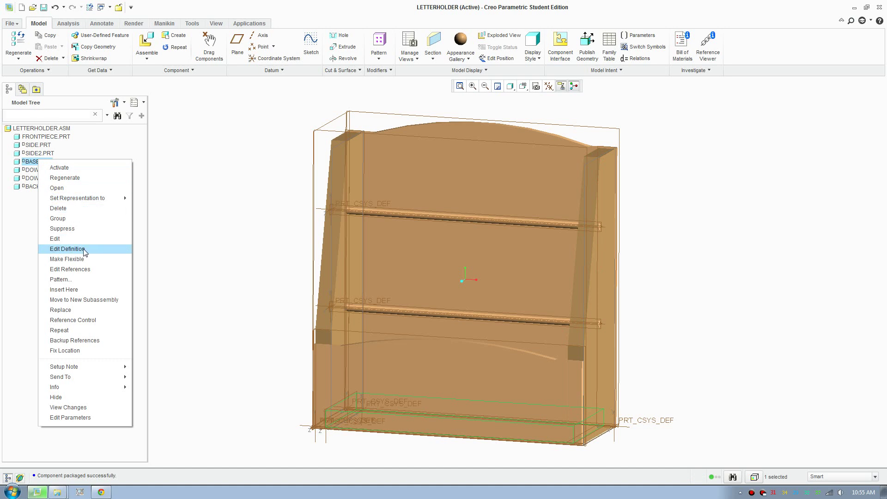
{"action": "left_click", "coordinate": [67, 249]}
{"action": "left_click", "coordinate": [48, 70]}
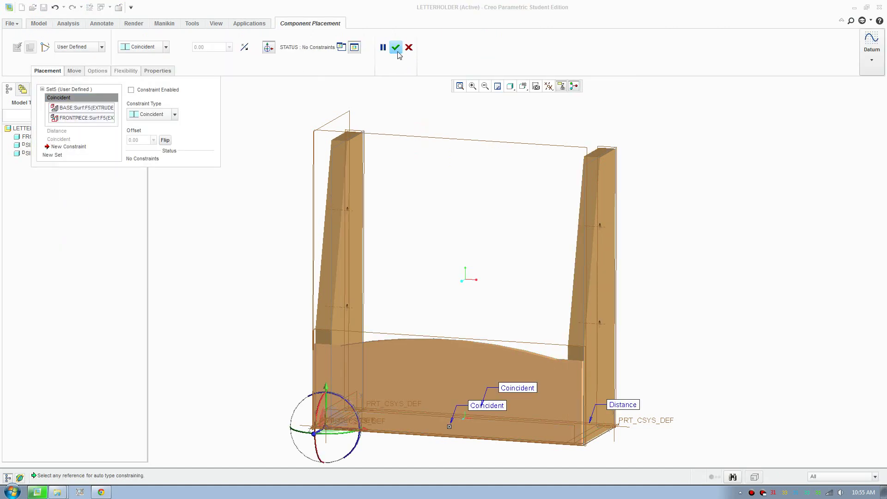
{"action": "left_click", "coordinate": [409, 47]}
{"action": "left_click", "coordinate": [428, 254]}
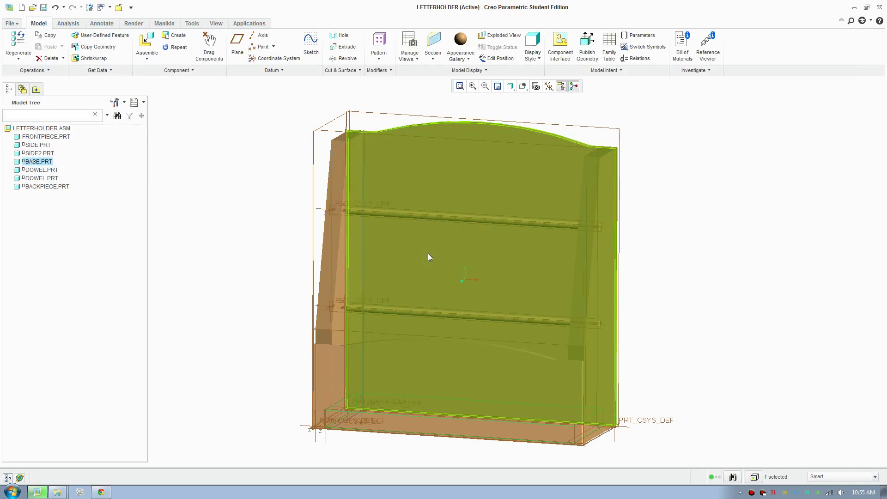
Step: Capture the current assembled layout as Snapshot3 in Drag Components
{"action": "scroll", "coordinate": [576, 182], "scroll_direction": "down", "scroll_amount": 2}
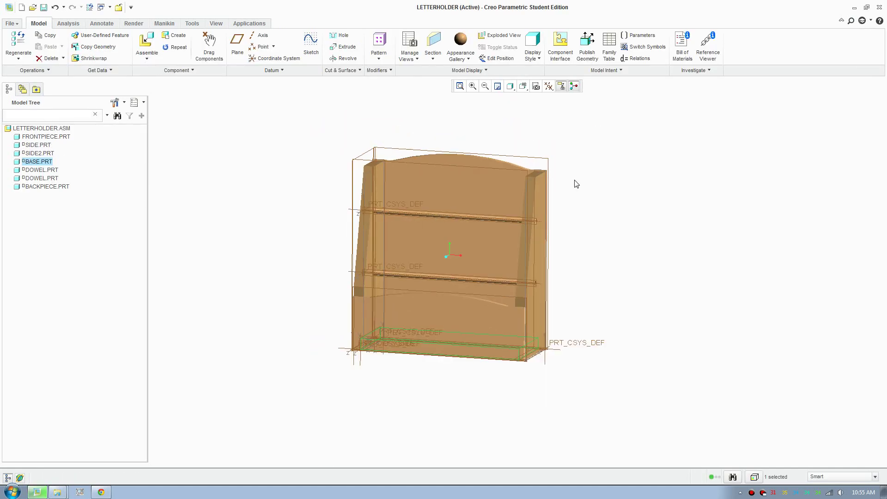
{"action": "scroll", "coordinate": [222, 166], "scroll_direction": "up", "scroll_amount": 2}
{"action": "scroll", "coordinate": [351, 233], "scroll_direction": "down", "scroll_amount": 1}
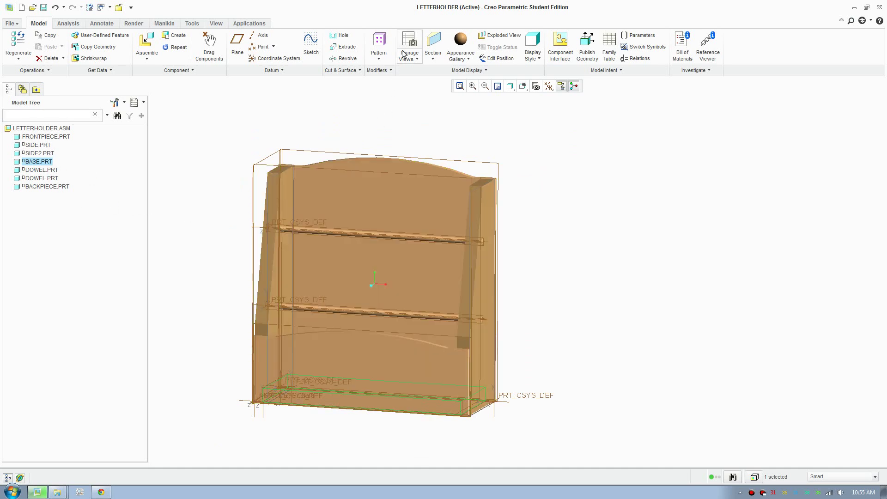
{"action": "left_click", "coordinate": [209, 46]}
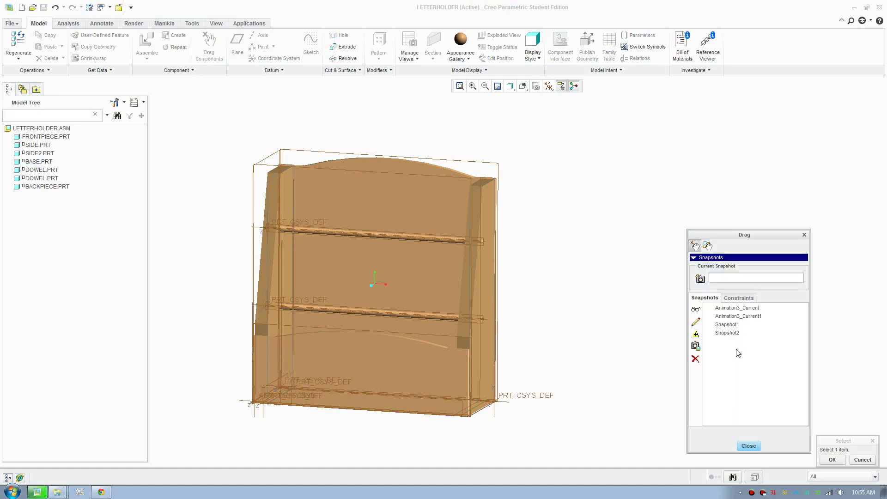
{"action": "left_click", "coordinate": [700, 279]}
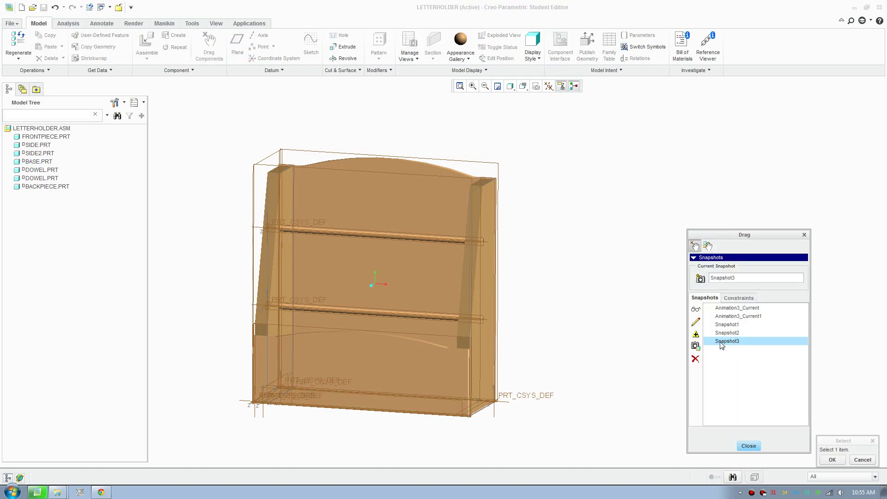
{"action": "left_click", "coordinate": [443, 325]}
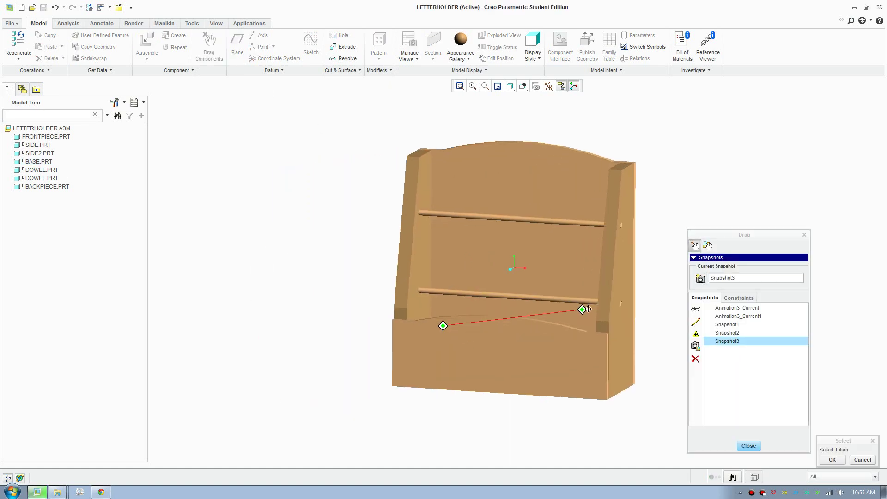
{"action": "left_click", "coordinate": [555, 341]}
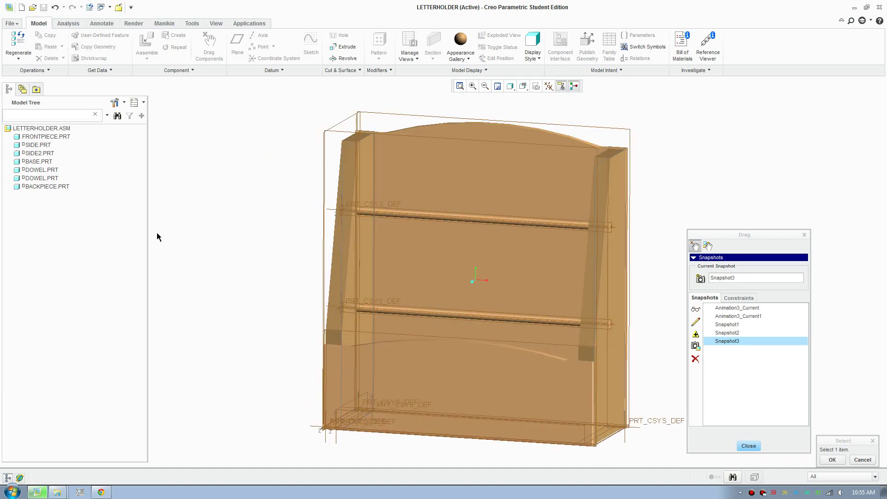
Step: Drag SIDE.PRT left, undo the move, and close the Drag dialog
{"action": "left_click", "coordinate": [39, 146]}
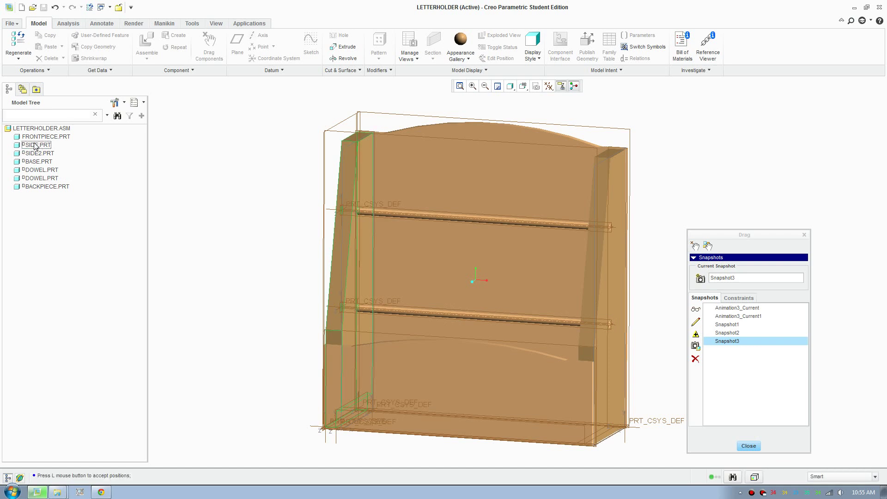
{"action": "left_click", "coordinate": [32, 148]}
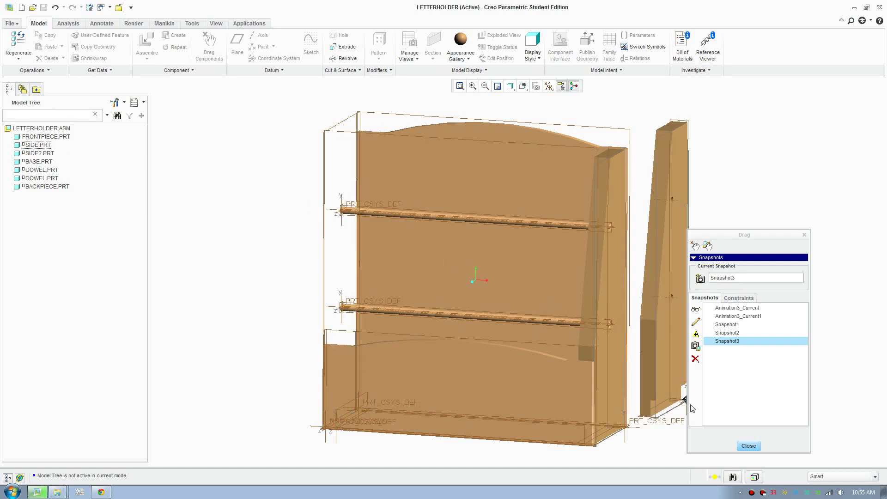
{"action": "left_click", "coordinate": [290, 294]}
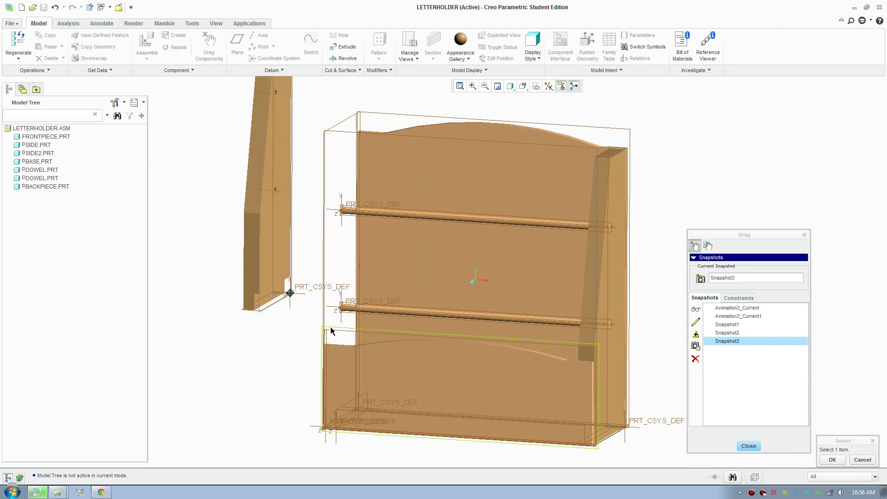
{"action": "key", "text": "ctrl+z"}
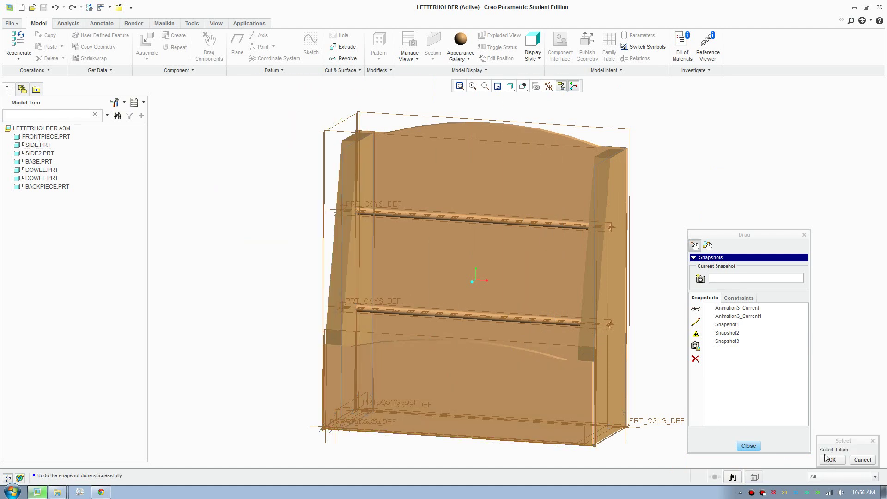
{"action": "left_click", "coordinate": [826, 459]}
{"action": "left_click", "coordinate": [748, 445]}
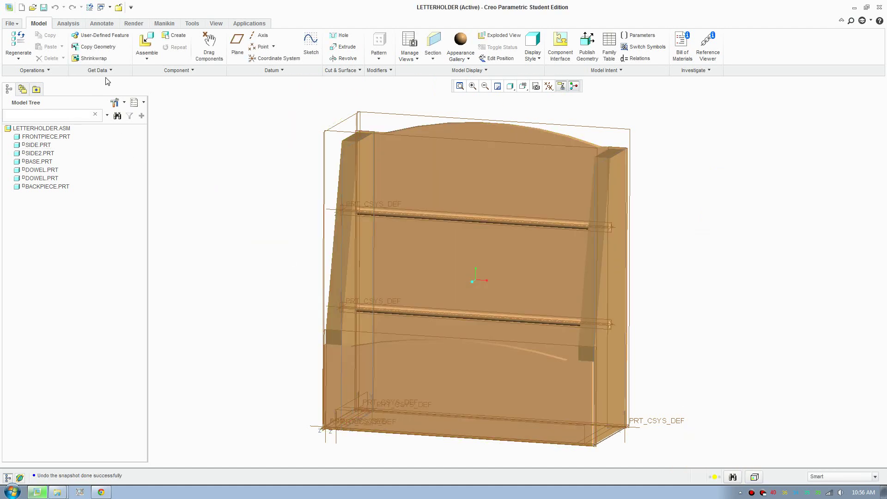
Step: Move SIDE.PRT far to the left, away from the base
{"action": "right_click", "coordinate": [37, 146]}
{"action": "left_click", "coordinate": [51, 226]}
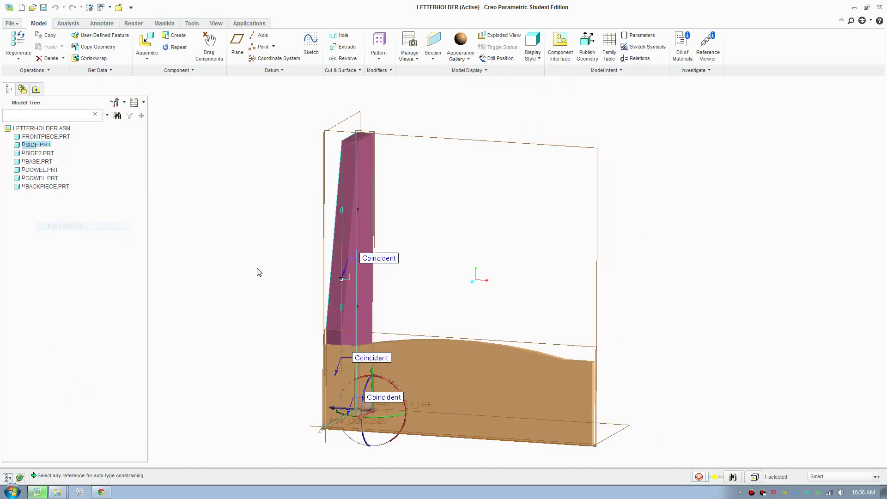
{"action": "scroll", "coordinate": [472, 301], "scroll_direction": "down", "scroll_amount": 4}
{"action": "middle_click_drag", "start_coordinate": [491, 329], "coordinate": [358, 366]}
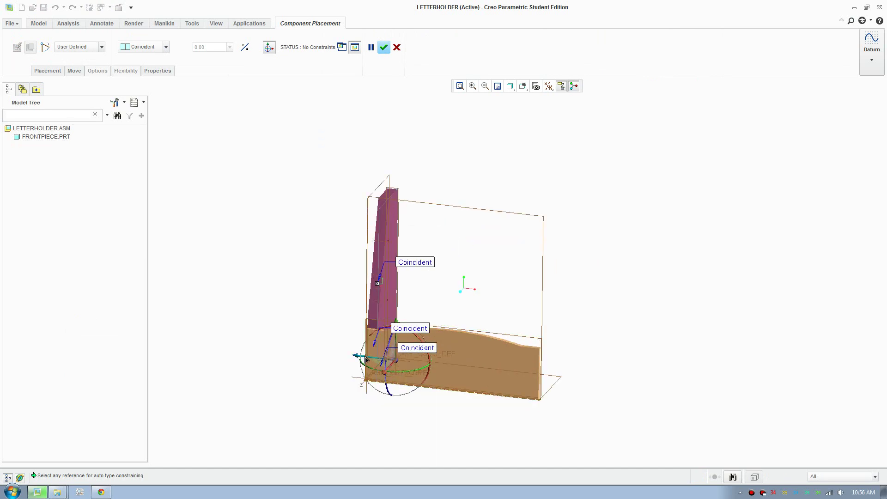
{"action": "left_click_drag", "start_coordinate": [365, 359], "coordinate": [211, 291]}
{"action": "left_click", "coordinate": [383, 47]}
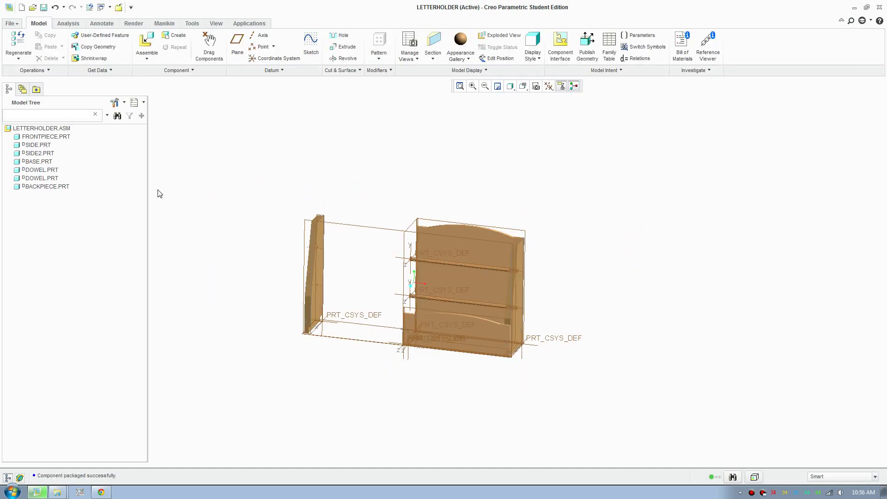
Step: Move the other side piece further right and tilt it slightly
{"action": "left_click", "coordinate": [36, 153]}
{"action": "right_click", "coordinate": [39, 154]}
{"action": "left_click", "coordinate": [86, 233]}
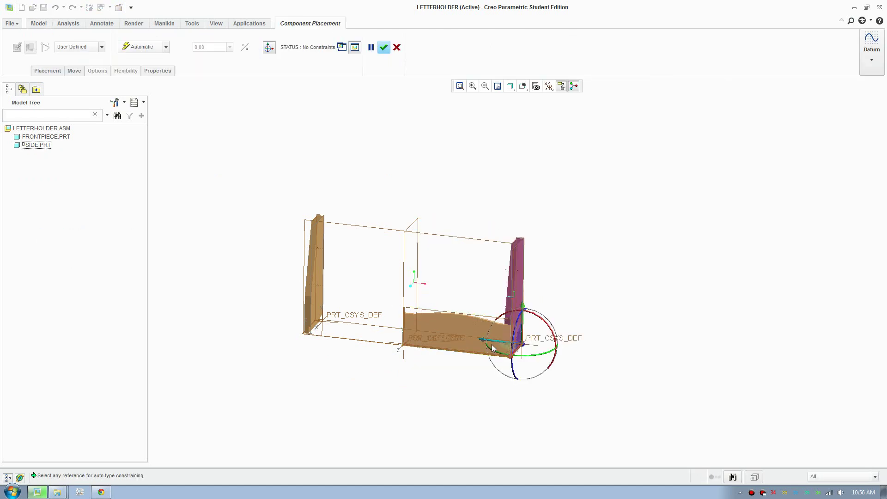
{"action": "left_click_drag", "start_coordinate": [499, 344], "coordinate": [626, 361]}
{"action": "left_click_drag", "start_coordinate": [667, 336], "coordinate": [680, 341]}
{"action": "left_click", "coordinate": [384, 47]}
Step: Reopen SIDE.PRT's placement definition and accept it unchanged
{"action": "left_click", "coordinate": [314, 292]}
{"action": "right_click", "coordinate": [36, 146]}
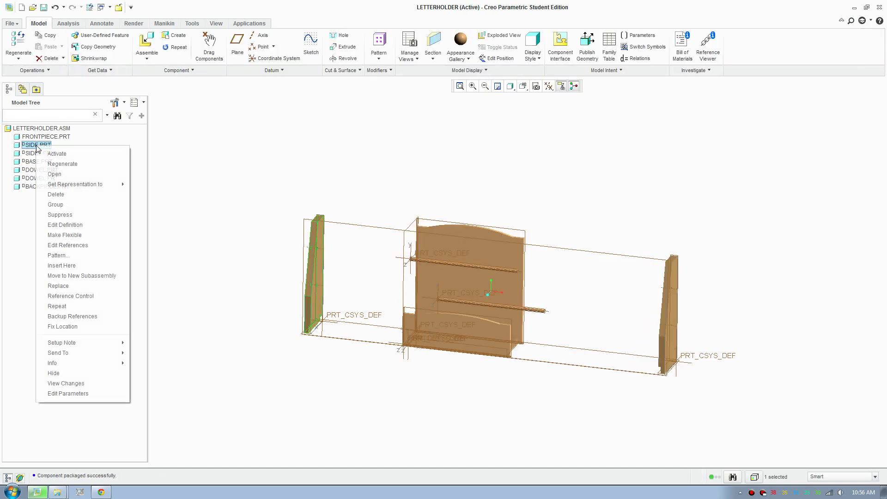
{"action": "left_click", "coordinate": [78, 225]}
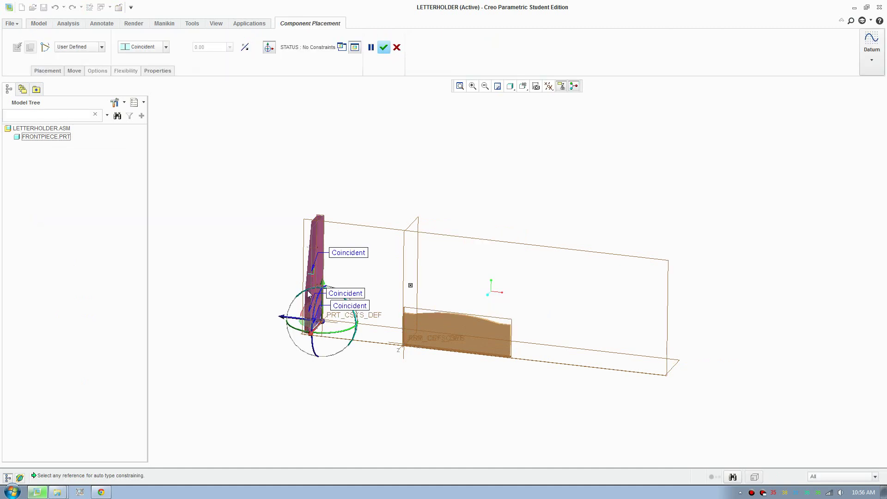
{"action": "left_click", "coordinate": [384, 47]}
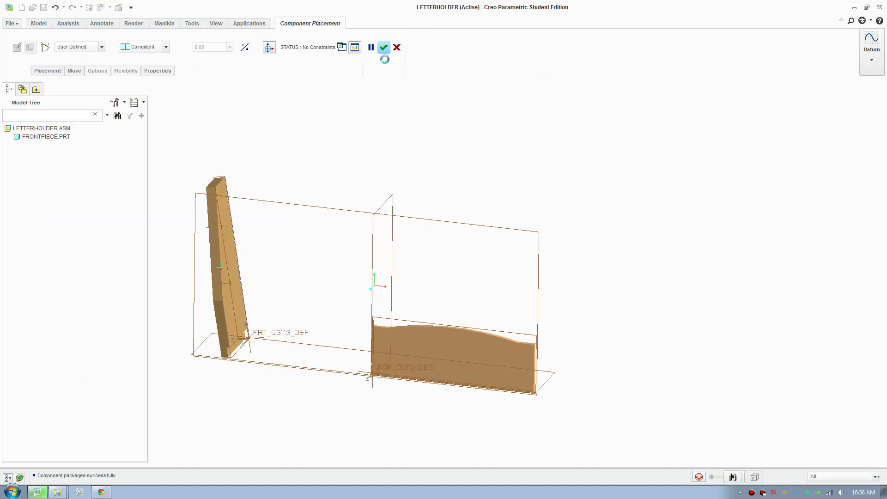
Step: Move BACKPIECE.PRT away from the base and rotate it slightly
{"action": "left_click", "coordinate": [489, 227]}
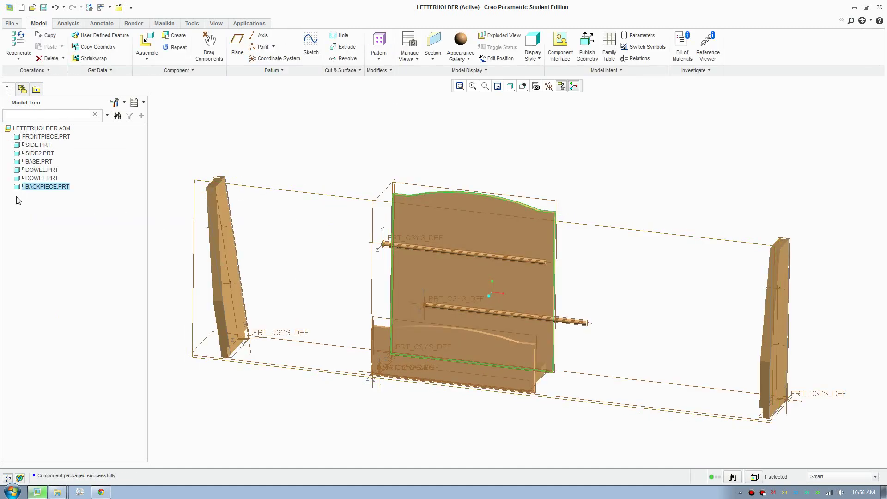
{"action": "right_click", "coordinate": [29, 187]}
{"action": "left_click", "coordinate": [88, 268]}
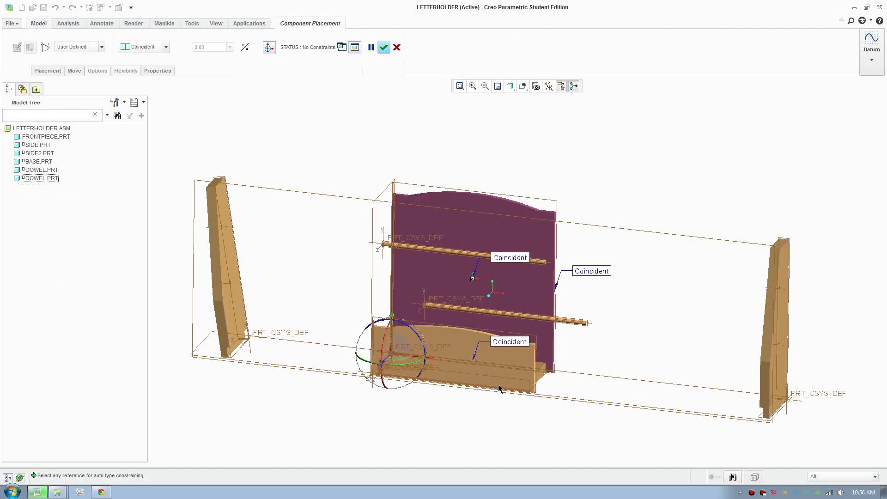
{"action": "middle_click_drag", "start_coordinate": [386, 357], "coordinate": [447, 370]}
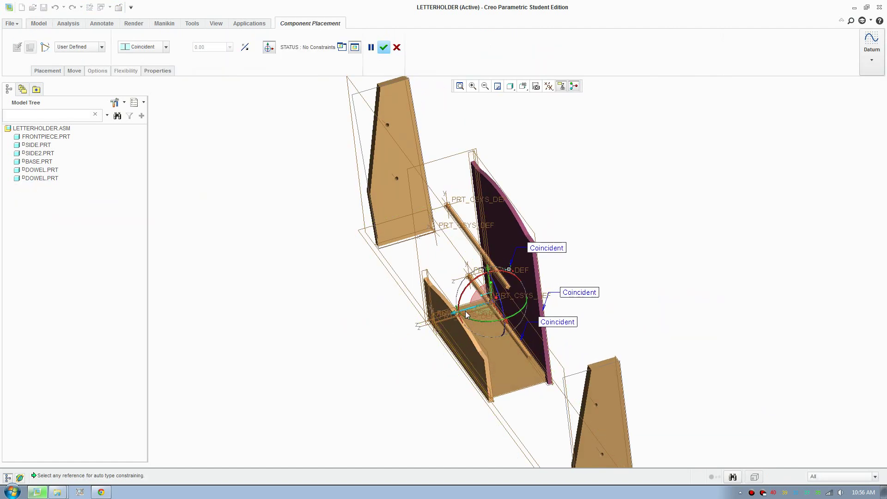
{"action": "left_click_drag", "start_coordinate": [464, 311], "coordinate": [568, 295]}
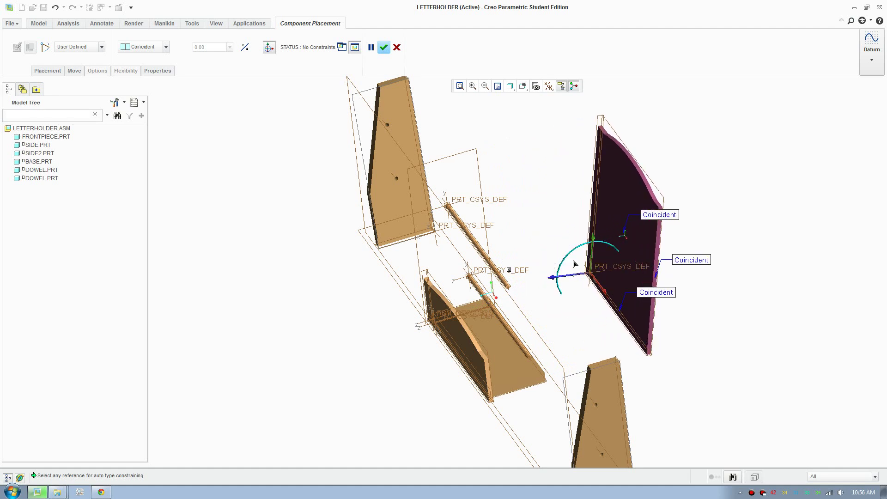
{"action": "left_click_drag", "start_coordinate": [574, 264], "coordinate": [393, 143]}
{"action": "left_click", "coordinate": [383, 47]}
{"action": "scroll", "coordinate": [435, 446], "scroll_direction": "down", "scroll_amount": 2}
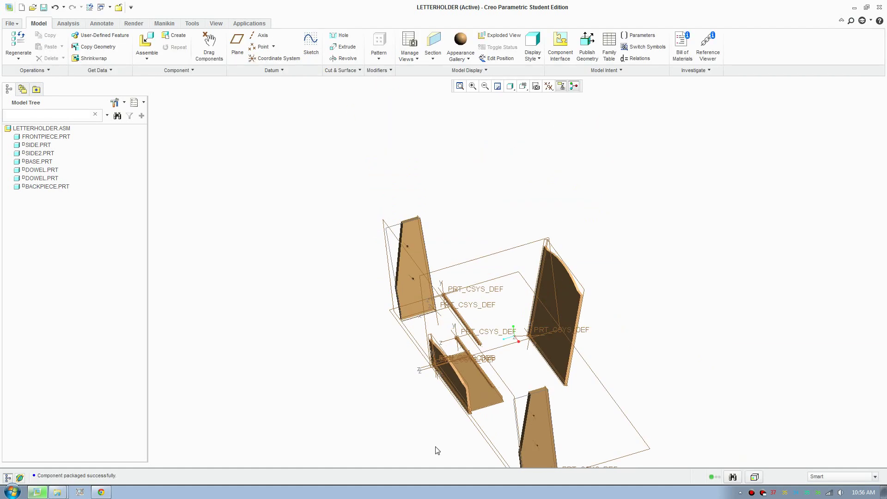
{"action": "middle_click_drag", "start_coordinate": [436, 446], "coordinate": [469, 395]}
{"action": "scroll", "coordinate": [469, 395], "scroll_direction": "up", "scroll_amount": 2}
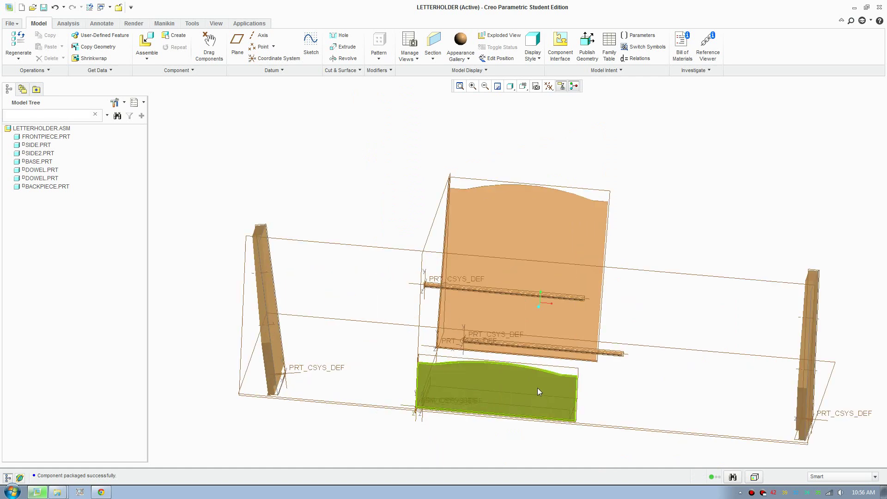
{"action": "scroll", "coordinate": [555, 393], "scroll_direction": "up", "scroll_amount": 3}
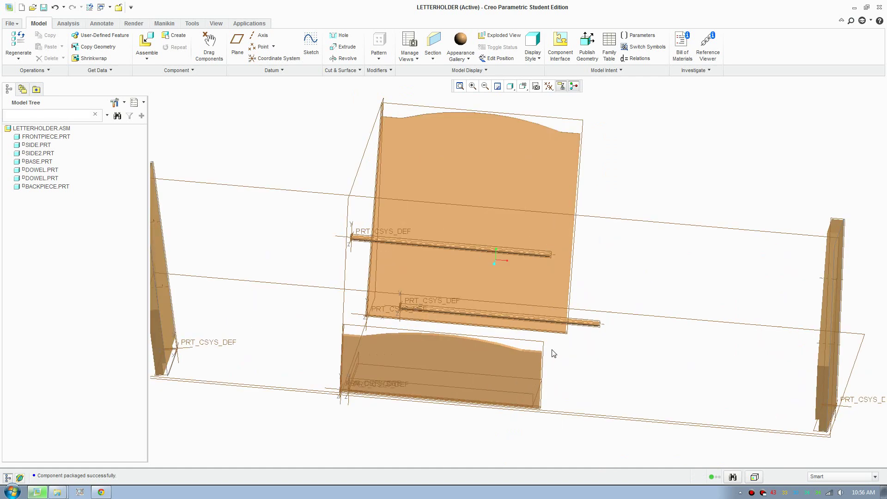
{"action": "scroll", "coordinate": [554, 353], "scroll_direction": "down", "scroll_amount": 2}
{"action": "middle_click_drag", "start_coordinate": [560, 353], "coordinate": [549, 340]}
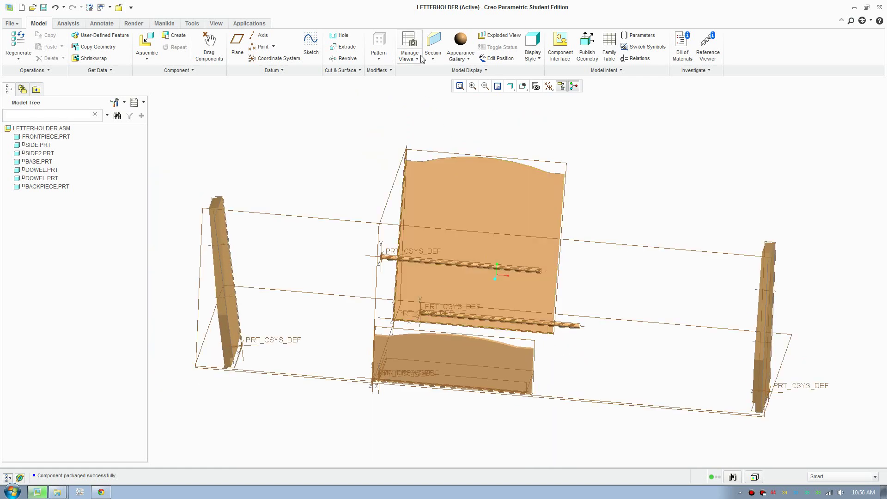
Step: Capture the spread-out layout as Snapshot4, preview Snapshot3 and Snapshot4, and close
{"action": "left_click", "coordinate": [207, 45]}
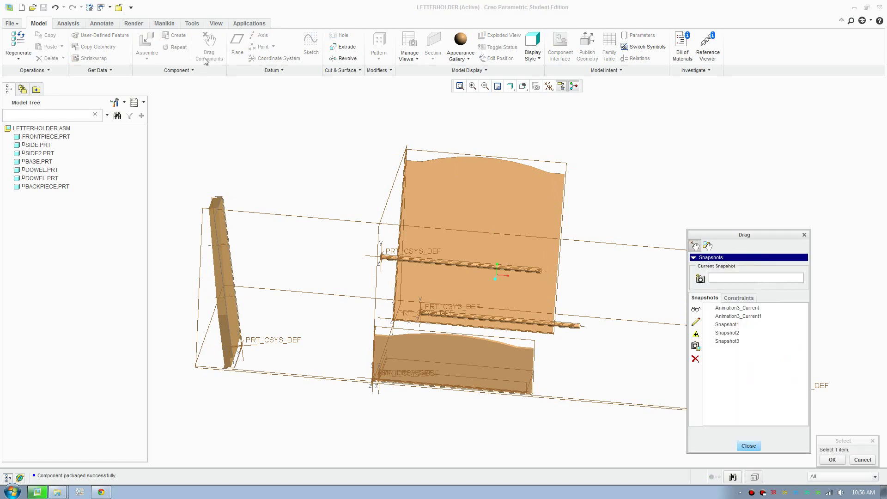
{"action": "left_click", "coordinate": [700, 280]}
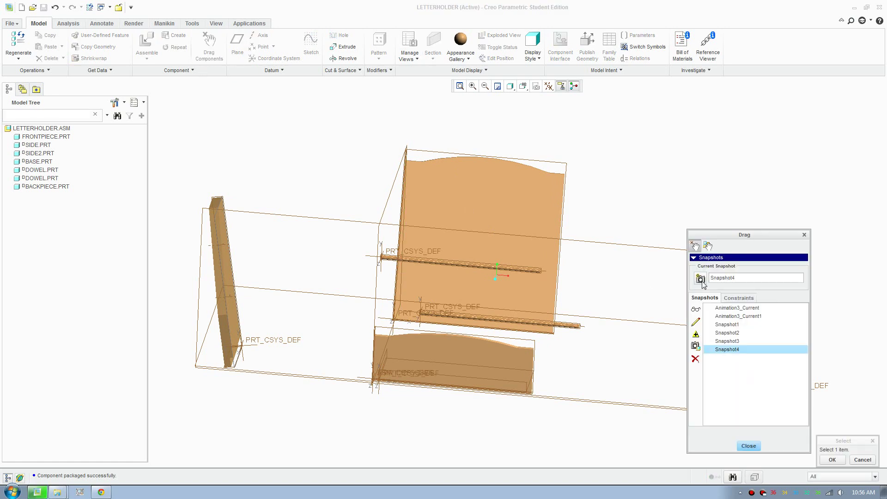
{"action": "left_click", "coordinate": [729, 343]}
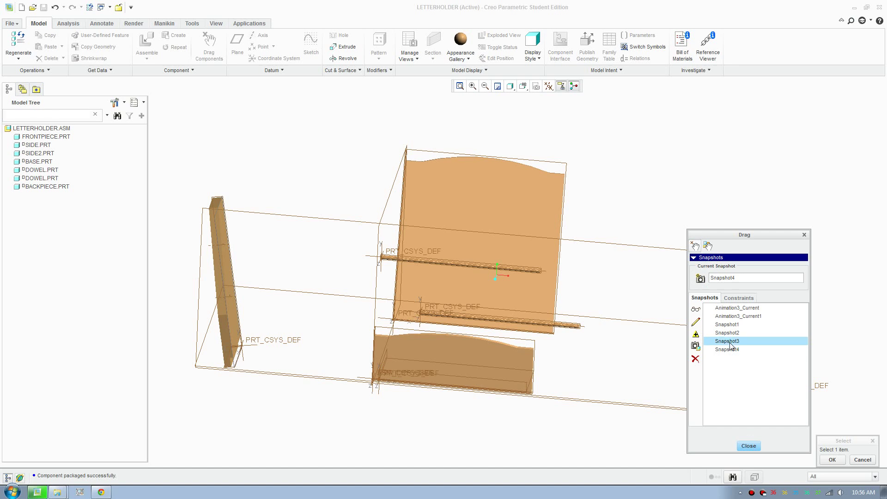
{"action": "middle_click_drag", "start_coordinate": [452, 372], "coordinate": [453, 337]}
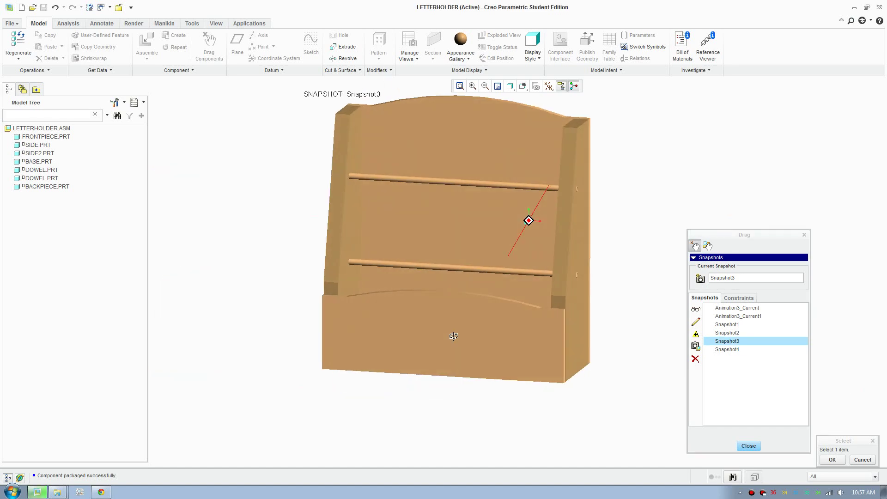
{"action": "left_click", "coordinate": [737, 352]}
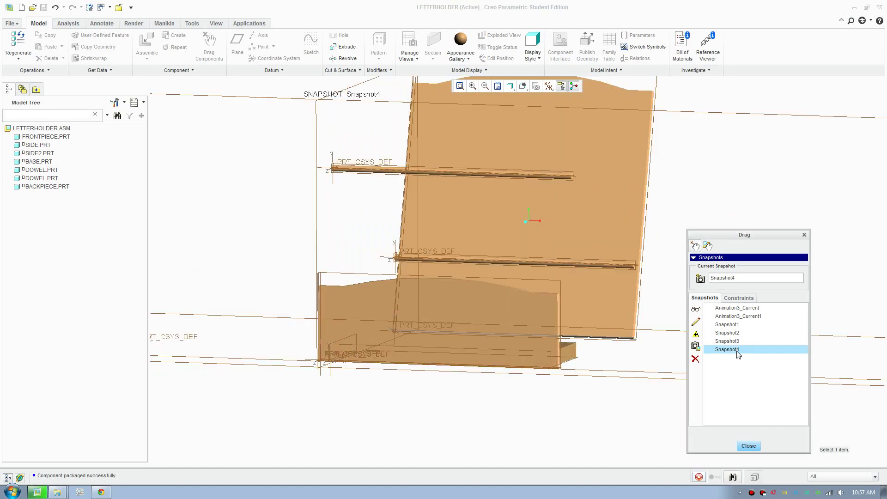
{"action": "scroll", "coordinate": [503, 343], "scroll_direction": "up", "scroll_amount": 3}
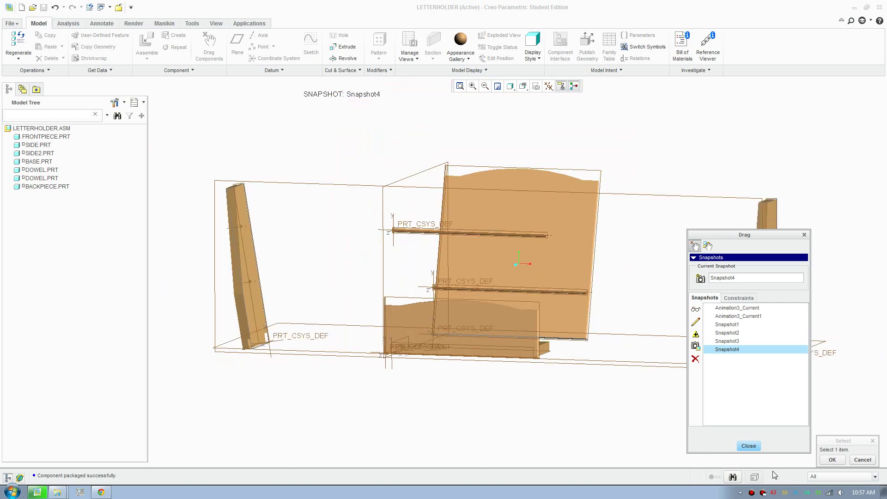
{"action": "left_click", "coordinate": [755, 447]}
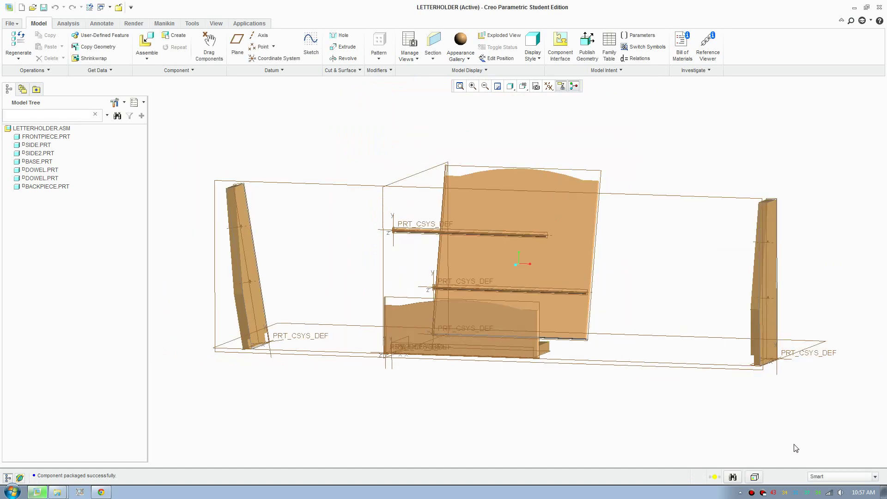
{"action": "left_click", "coordinate": [235, 25]}
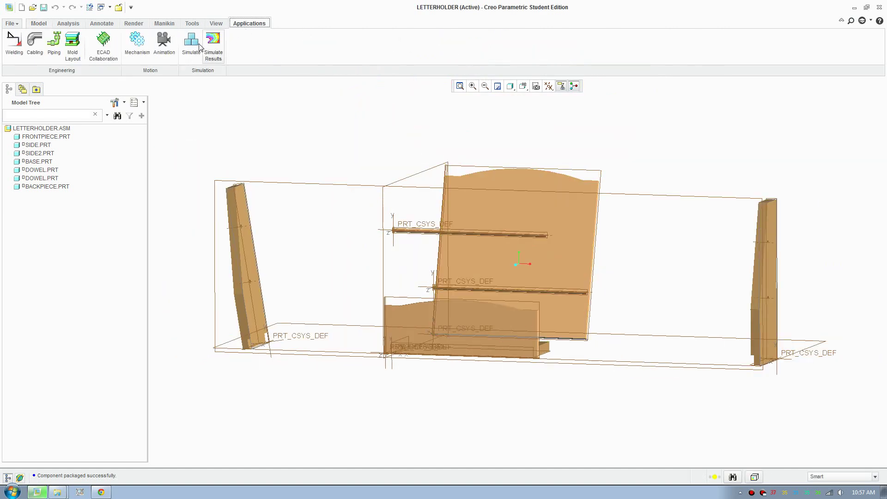
Step: Start a key frame sequence with Snapshot3 as the key frame at time 0
{"action": "left_click", "coordinate": [163, 44]}
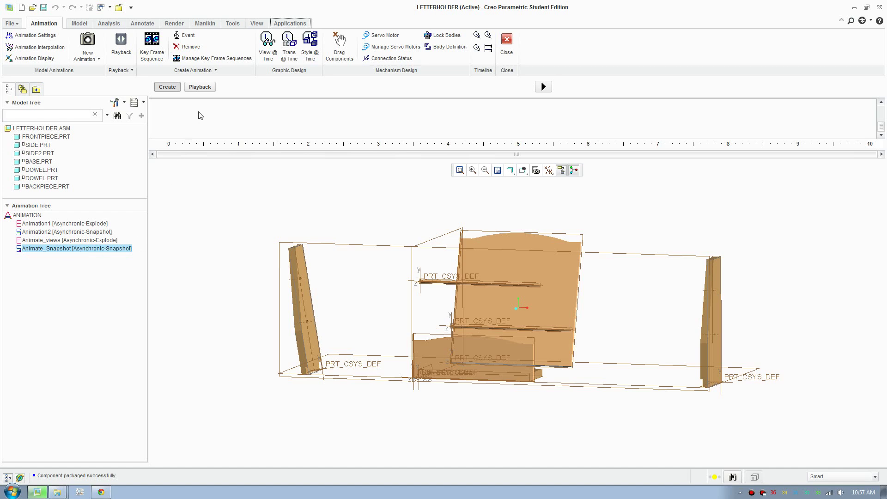
{"action": "left_click", "coordinate": [152, 47]}
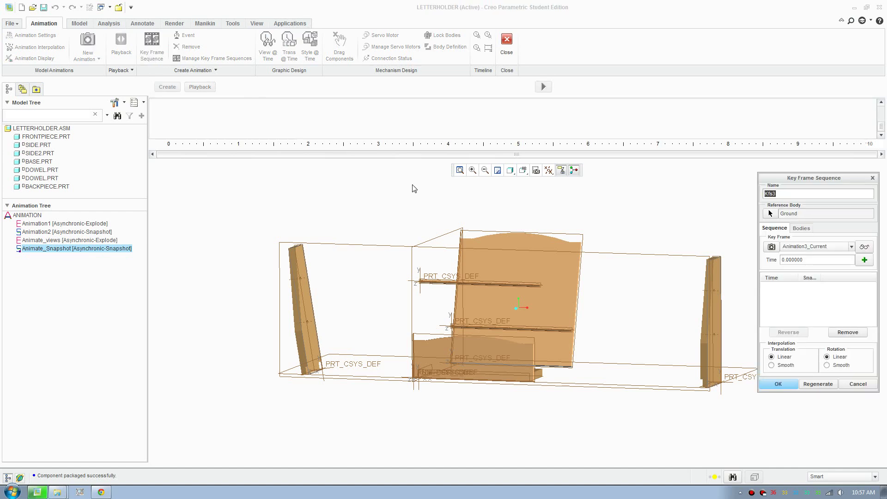
{"action": "left_click", "coordinate": [829, 247]}
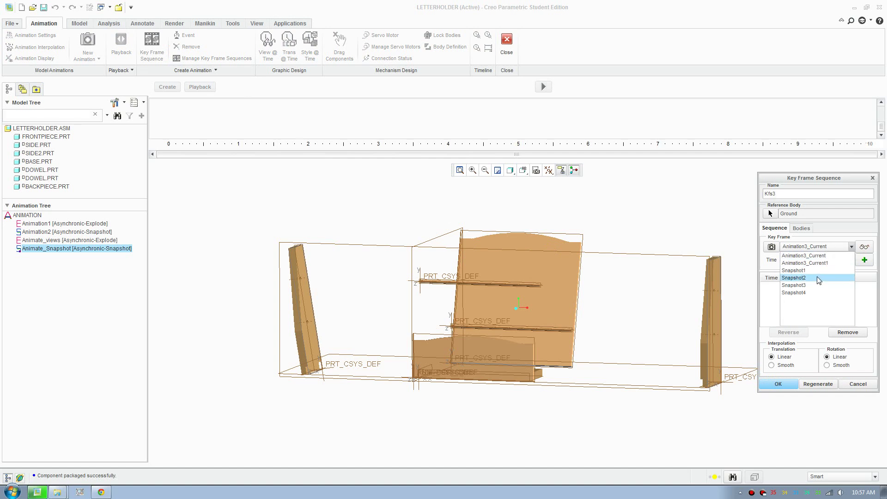
{"action": "left_click", "coordinate": [804, 285]}
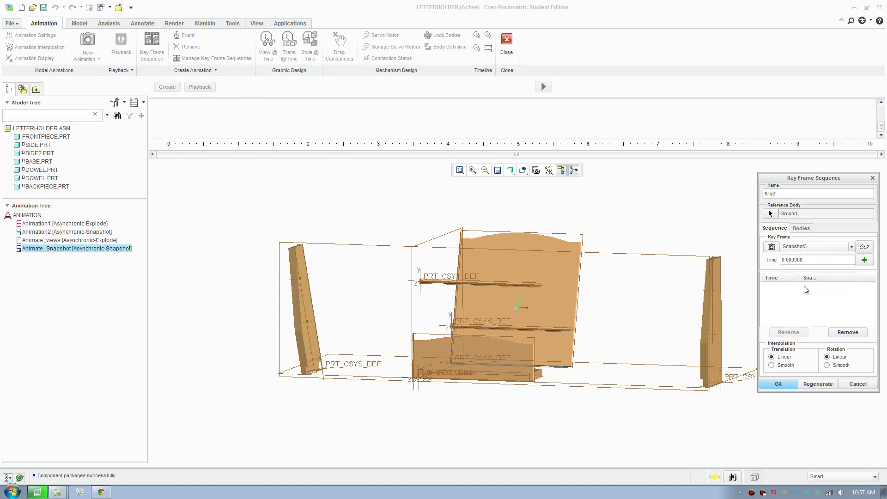
{"action": "left_click", "coordinate": [864, 260]}
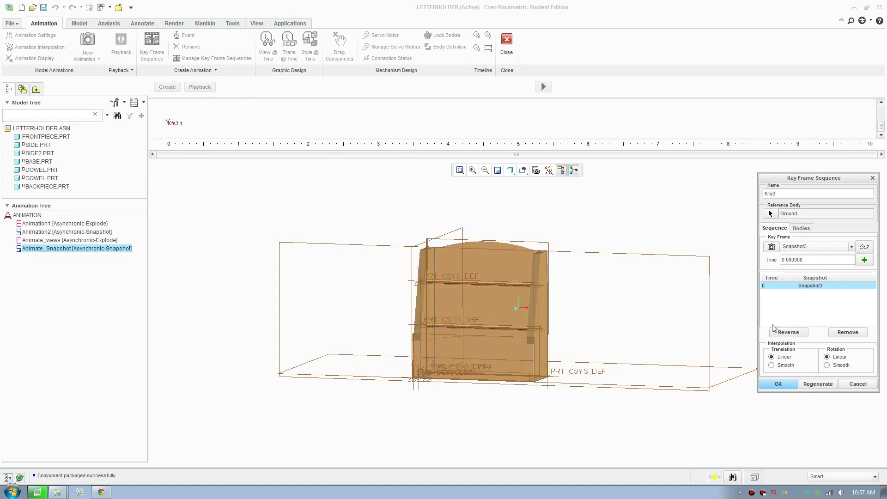
Step: Add Snapshot4 at time 5, accept the sequence, and play it
{"action": "left_click", "coordinate": [809, 248]}
{"action": "left_click", "coordinate": [785, 292]}
{"action": "type", "text": "5"}
{"action": "left_click", "coordinate": [864, 259]}
{"action": "left_click", "coordinate": [789, 388]}
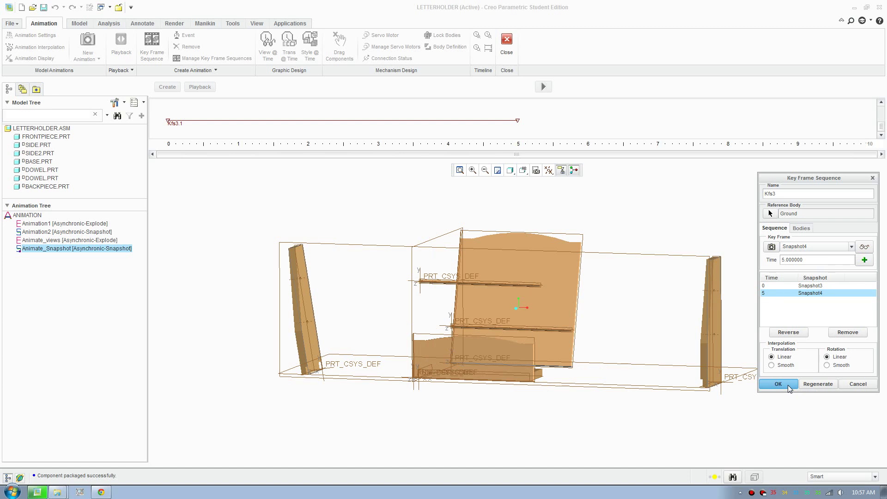
{"action": "left_click", "coordinate": [788, 388]}
{"action": "left_click", "coordinate": [543, 87]}
Step: Rerun Animate_Snapshot, overwriting the result, and set the end time to 7 seconds
{"action": "left_click", "coordinate": [544, 86]}
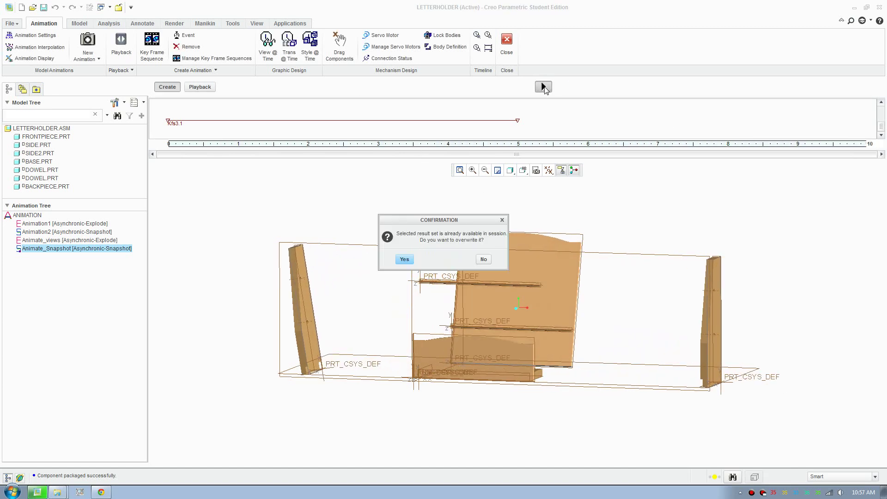
{"action": "left_click", "coordinate": [407, 259]}
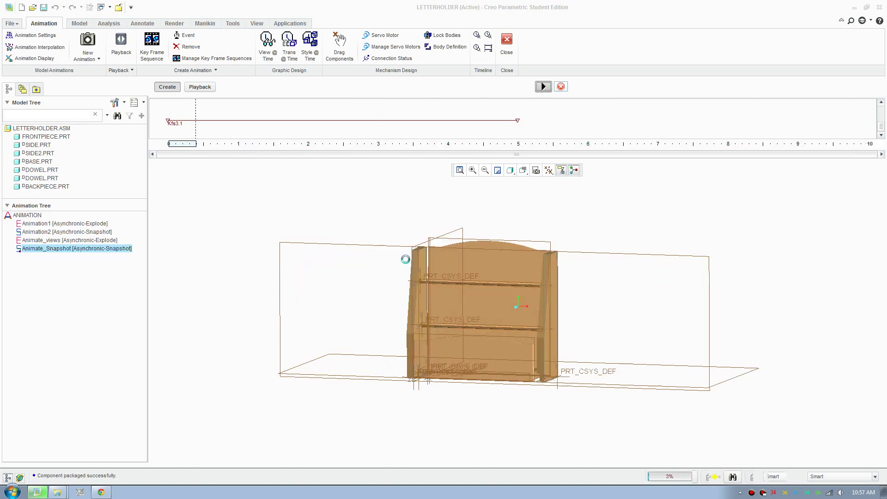
{"action": "left_click", "coordinate": [490, 49]}
{"action": "left_click", "coordinate": [783, 240]}
{"action": "type", "text": "7"}
{"action": "left_click", "coordinate": [805, 302]}
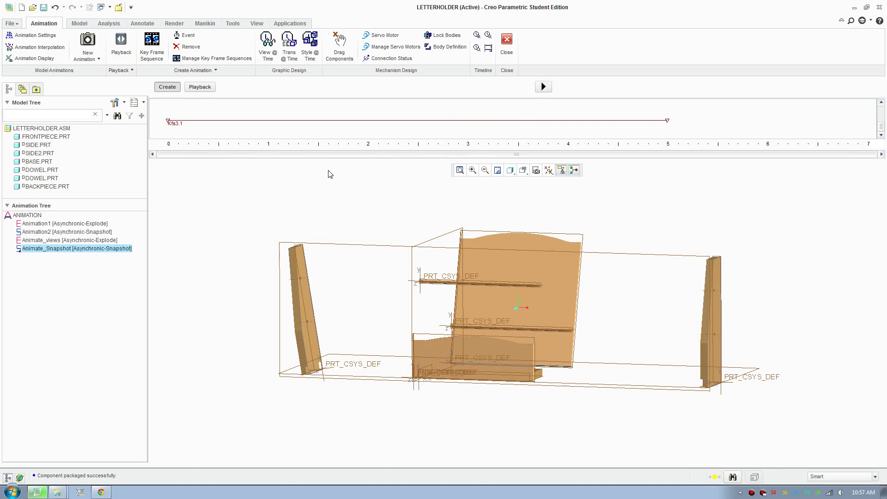
Step: Play back the exploding animation twice, stop it, and return to Create
{"action": "left_click", "coordinate": [200, 87]}
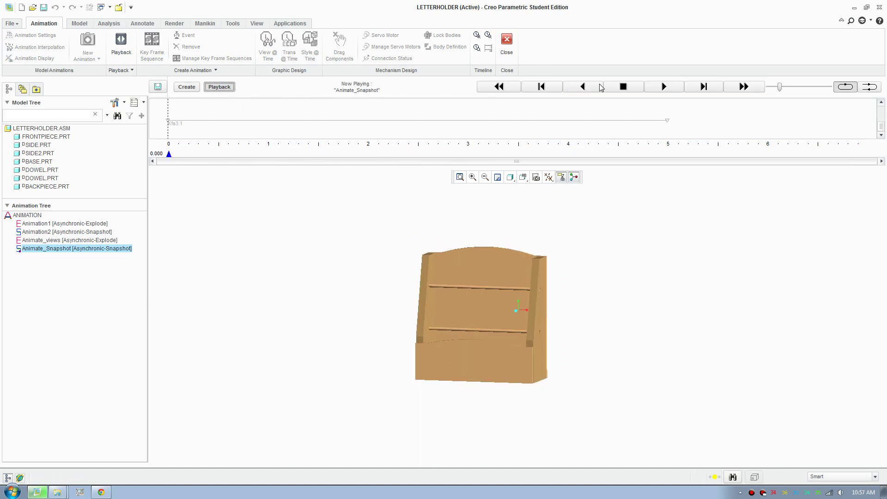
{"action": "mouse_move", "coordinate": [596, 334]}
{"action": "middle_mouse_down"}
{"action": "mouse_move", "coordinate": [582, 328]}
{"action": "mouse_move", "coordinate": [602, 333]}
{"action": "mouse_move", "coordinate": [585, 334]}
{"action": "mouse_move", "coordinate": [606, 325]}
{"action": "mouse_move", "coordinate": [586, 326]}
{"action": "mouse_move", "coordinate": [596, 337]}
{"action": "mouse_move", "coordinate": [593, 326]}
{"action": "mouse_move", "coordinate": [602, 330]}
{"action": "mouse_move", "coordinate": [592, 322]}
{"action": "mouse_move", "coordinate": [553, 329]}
{"action": "mouse_move", "coordinate": [567, 336]}
{"action": "middle_mouse_up"}
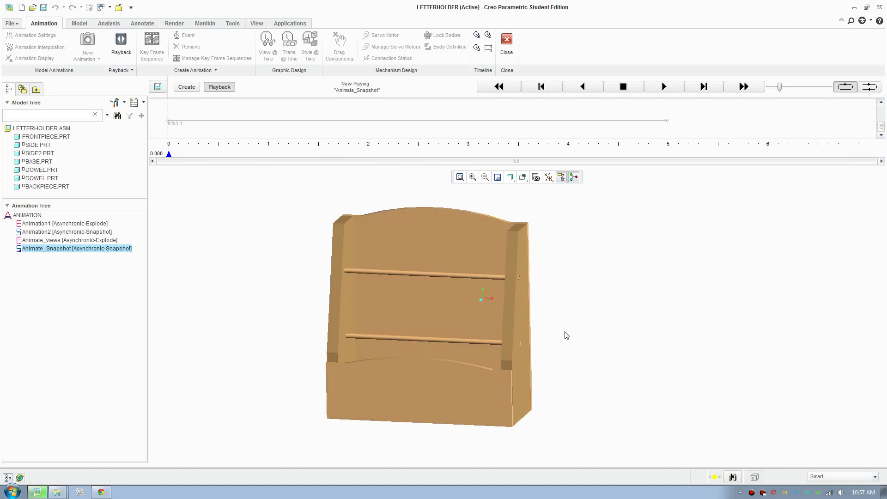
{"action": "left_click", "coordinate": [663, 87]}
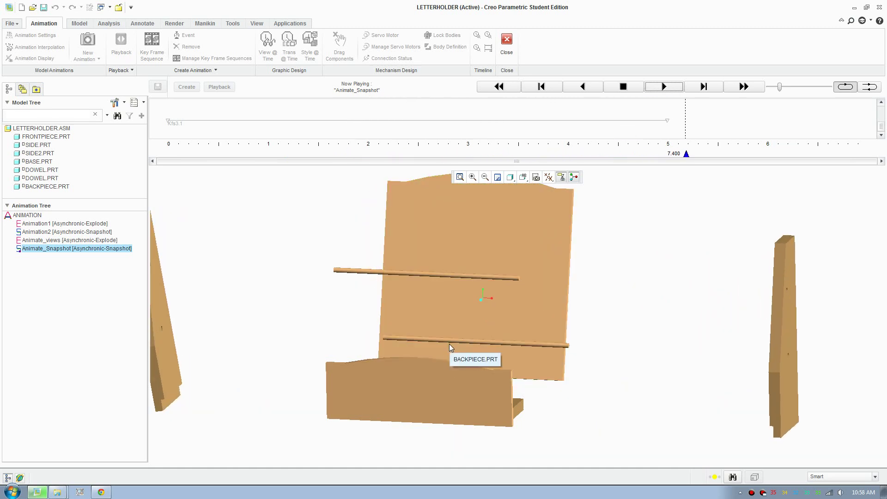
{"action": "mouse_move", "coordinate": [466, 347]}
{"action": "middle_mouse_down"}
{"action": "mouse_move", "coordinate": [510, 341]}
{"action": "mouse_move", "coordinate": [503, 344]}
{"action": "middle_mouse_up"}
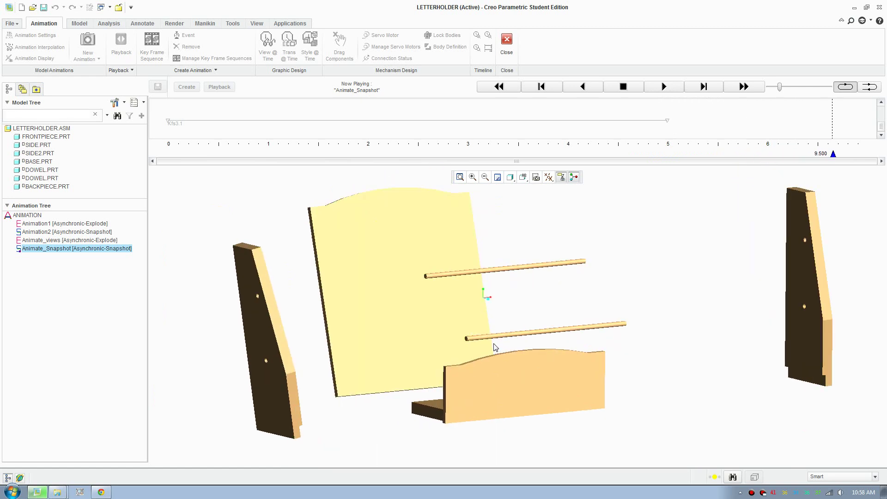
{"action": "left_click", "coordinate": [664, 87]}
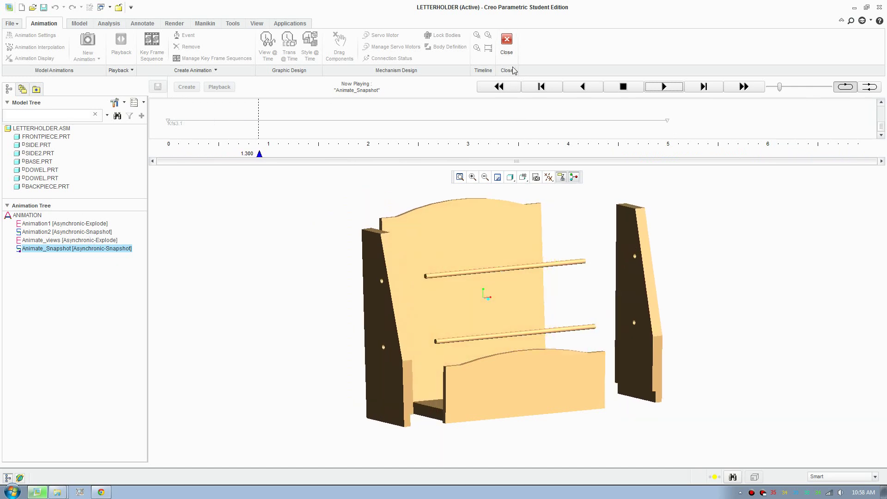
{"action": "left_click", "coordinate": [616, 89]}
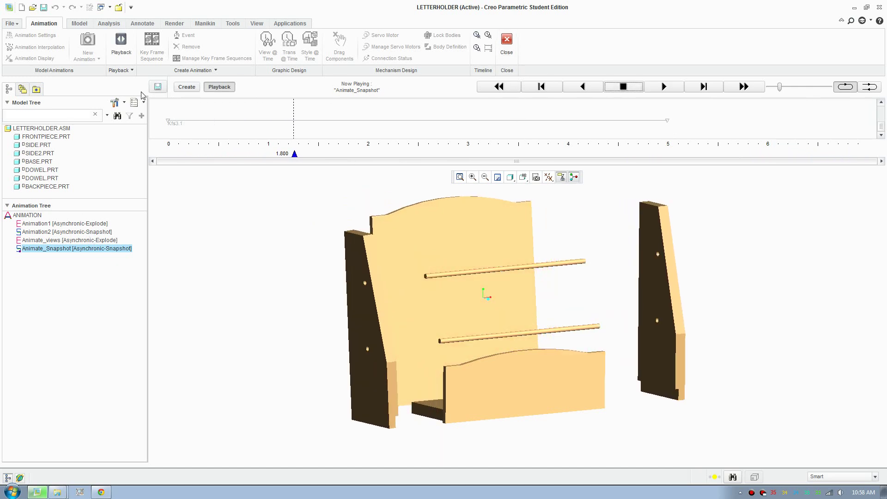
{"action": "left_click", "coordinate": [180, 90]}
Step: Make Animation1 the active animation and play it
{"action": "left_click", "coordinate": [84, 225]}
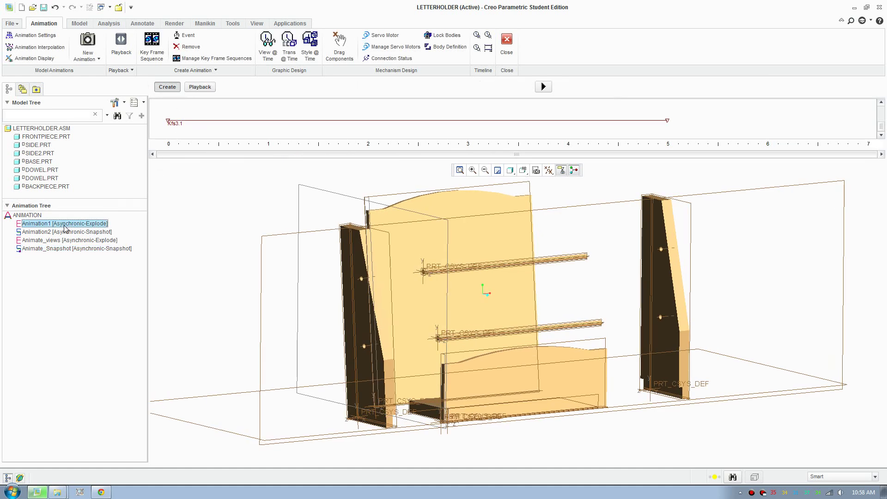
{"action": "right_click", "coordinate": [62, 226]}
{"action": "left_click", "coordinate": [92, 235]}
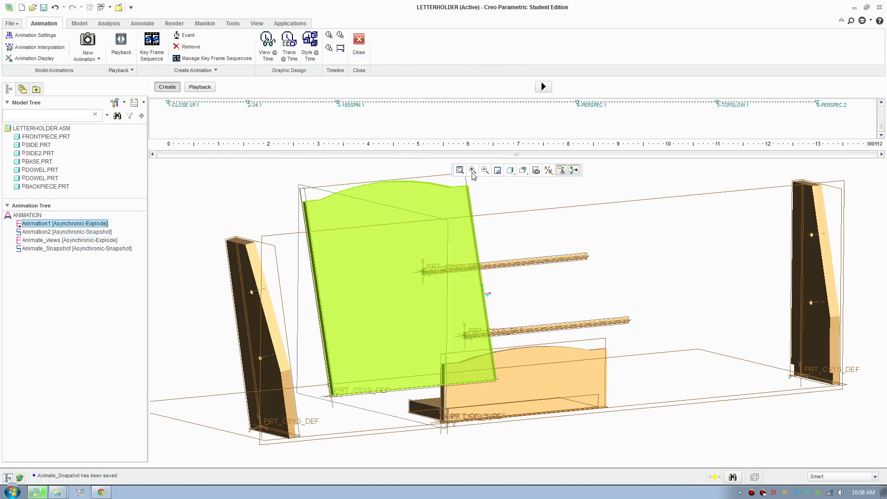
{"action": "left_click", "coordinate": [544, 87]}
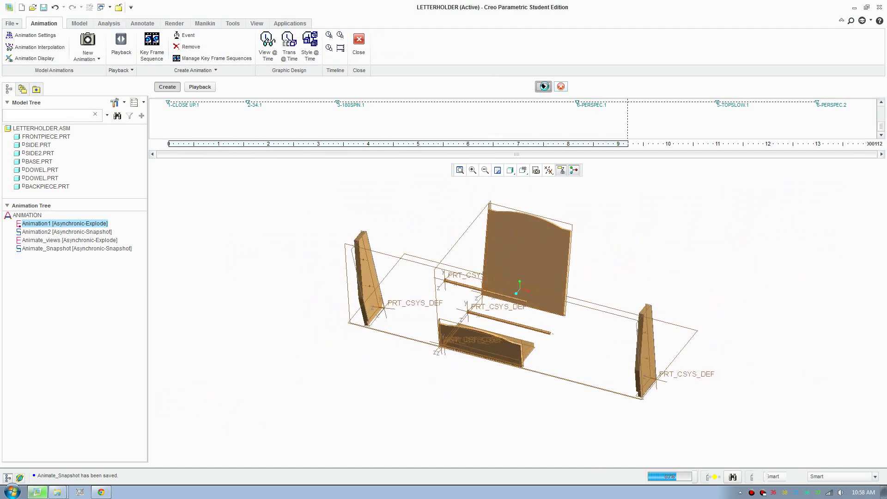
Step: Activate Animation2 and exit Animation mode without saving playbacks
{"action": "right_click", "coordinate": [47, 234]}
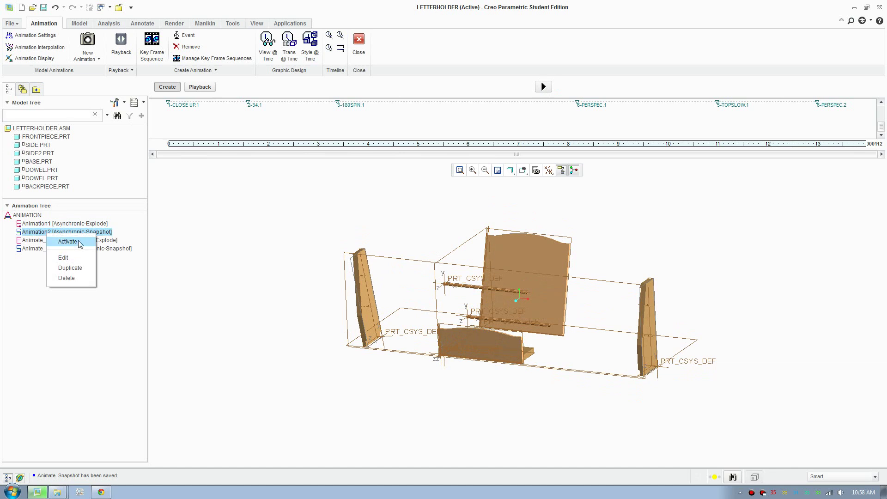
{"action": "left_click", "coordinate": [76, 243]}
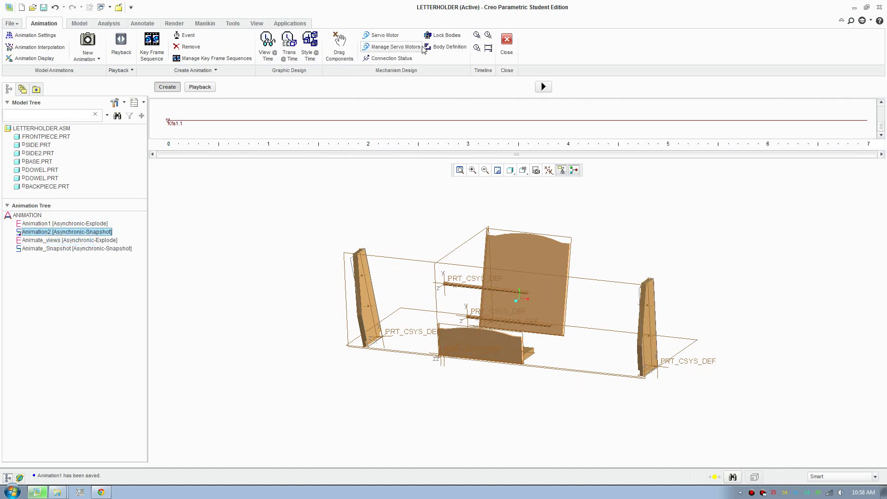
{"action": "left_click", "coordinate": [506, 43]}
{"action": "left_click", "coordinate": [498, 300]}
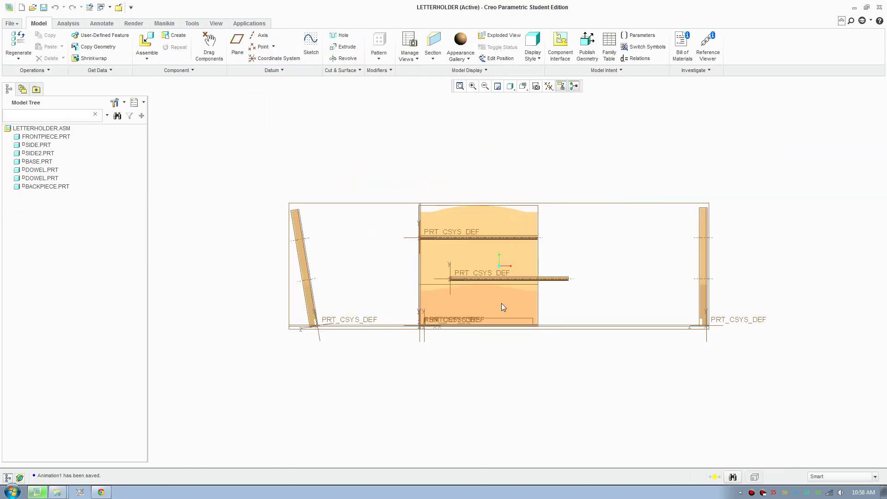
Step: Apply the Snapshot3 arrangement from Drag Components to the assembly
{"action": "left_click", "coordinate": [208, 47]}
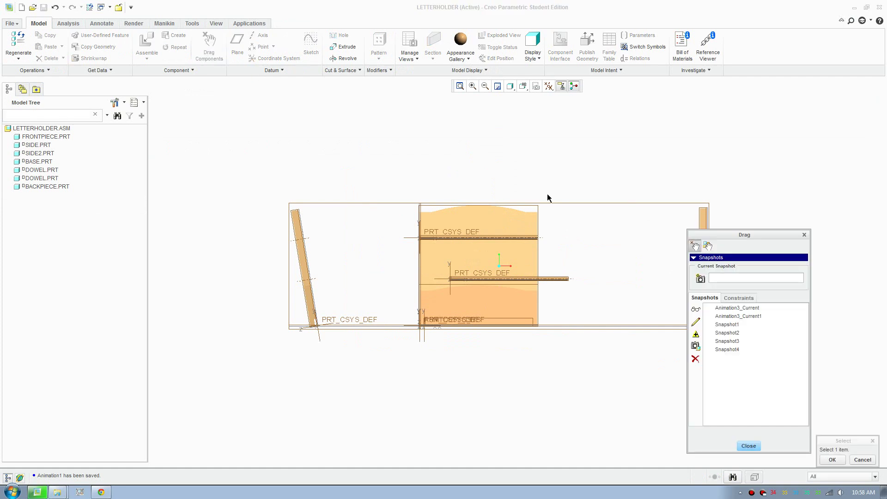
{"action": "double_click", "coordinate": [731, 342]}
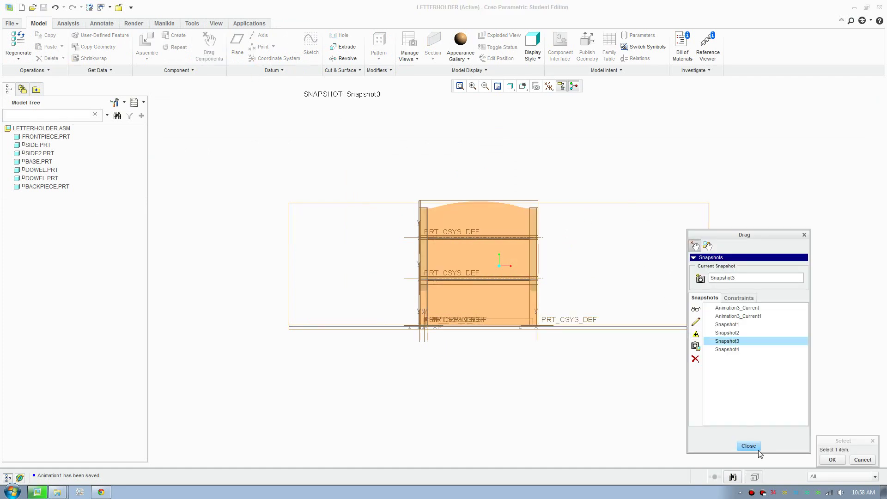
{"action": "left_click", "coordinate": [832, 459]}
{"action": "left_click", "coordinate": [748, 446]}
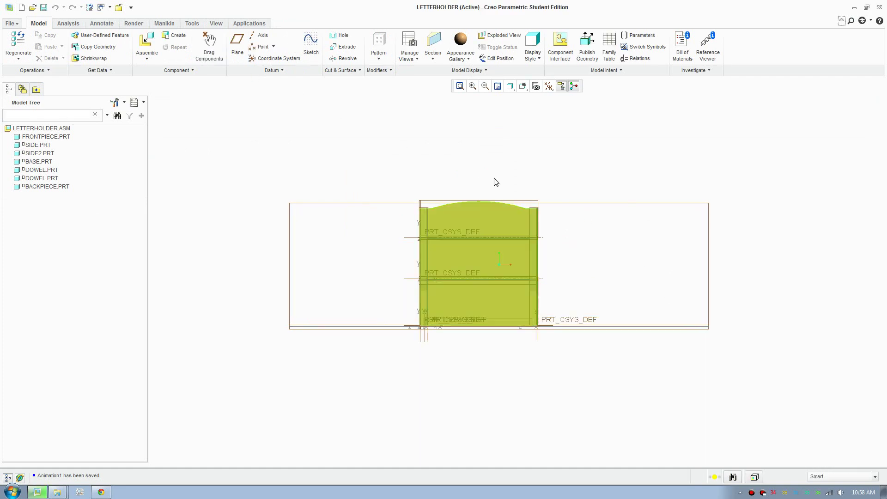
{"action": "left_click", "coordinate": [243, 23]}
Step: Reopen the animation workspace, then activate and play Animation1
{"action": "left_click", "coordinate": [164, 39]}
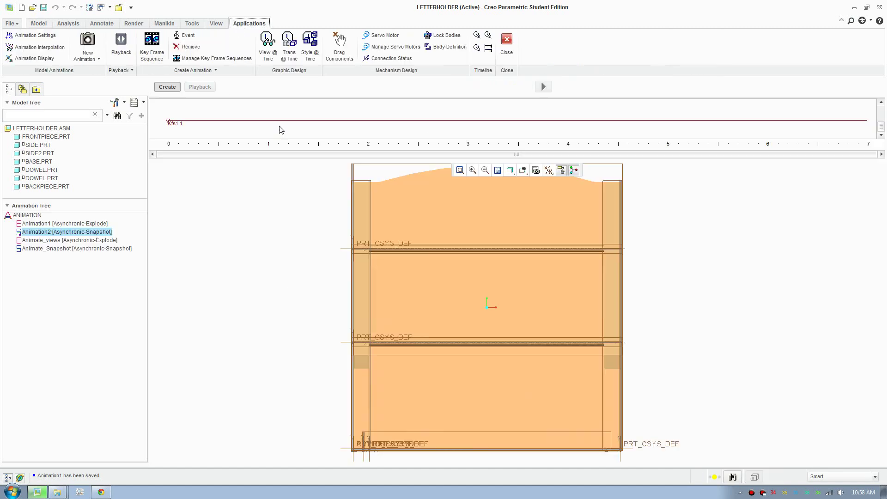
{"action": "right_click", "coordinate": [65, 224]}
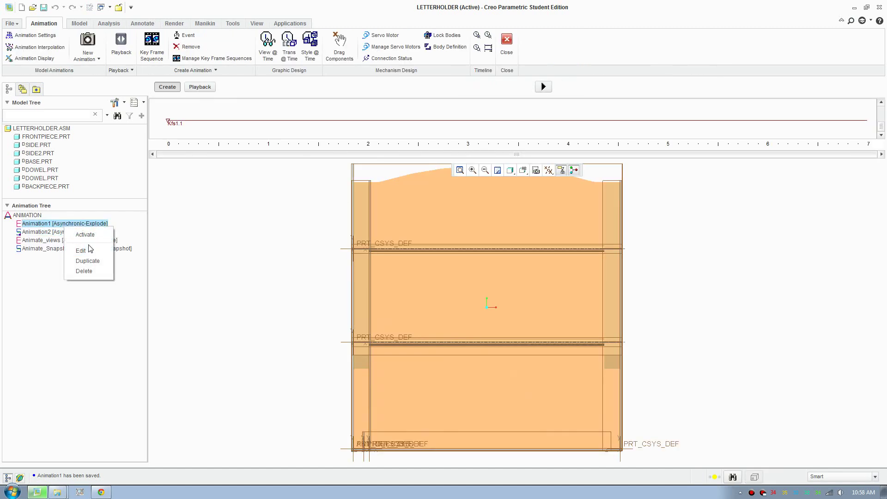
{"action": "left_click", "coordinate": [87, 234]}
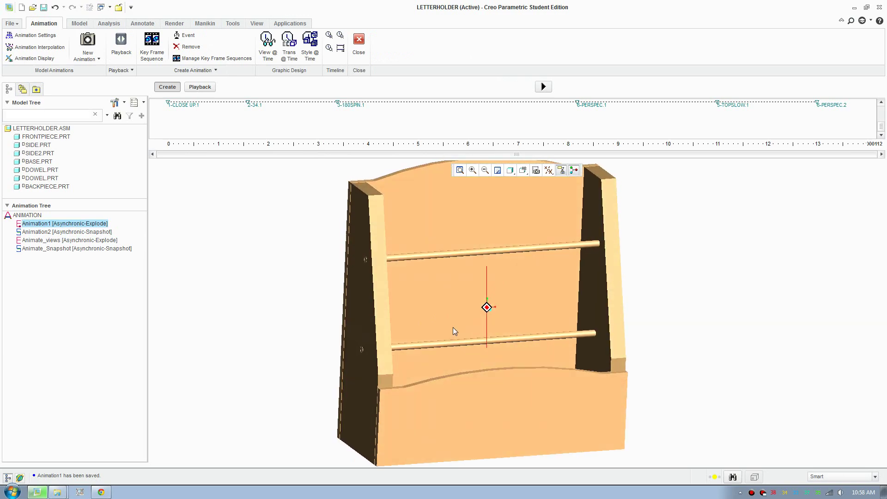
{"action": "left_click", "coordinate": [543, 86]}
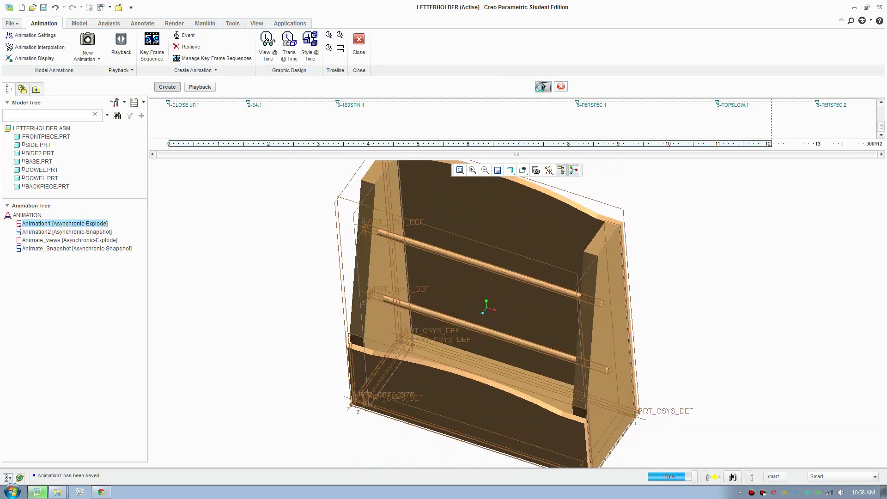
Step: Activate Animation2 and play it, overwriting the existing result set, then zoom out on the exploded parts
{"action": "right_click", "coordinate": [56, 233]}
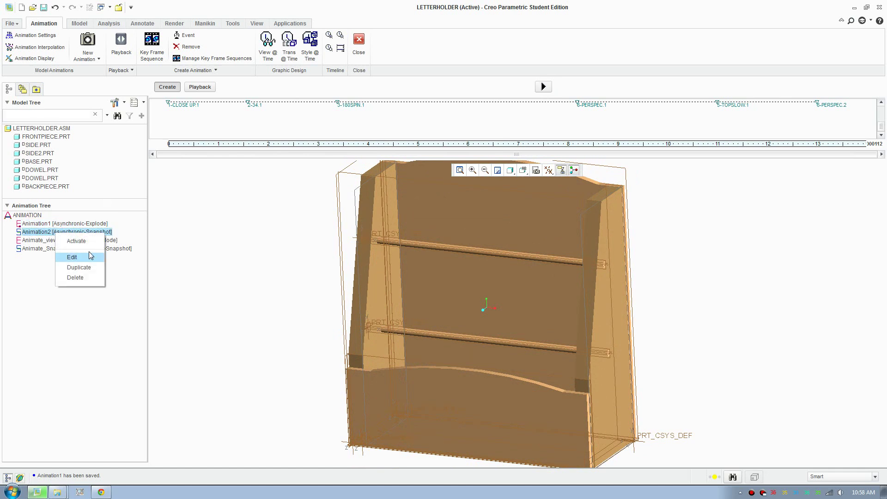
{"action": "left_click", "coordinate": [77, 240]}
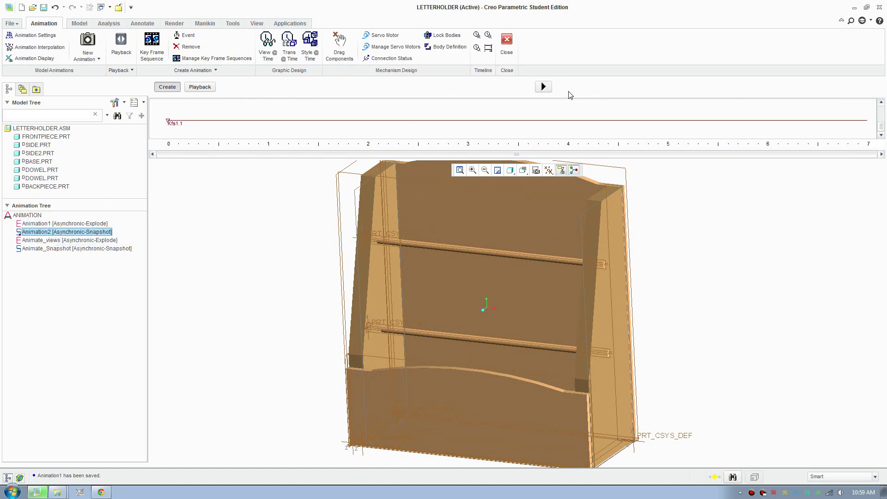
{"action": "left_click", "coordinate": [544, 87]}
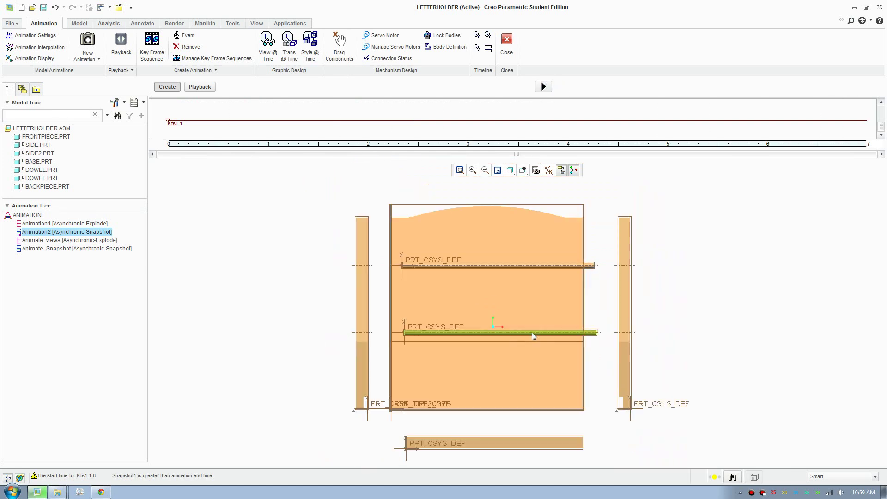
{"action": "left_click", "coordinate": [544, 86]}
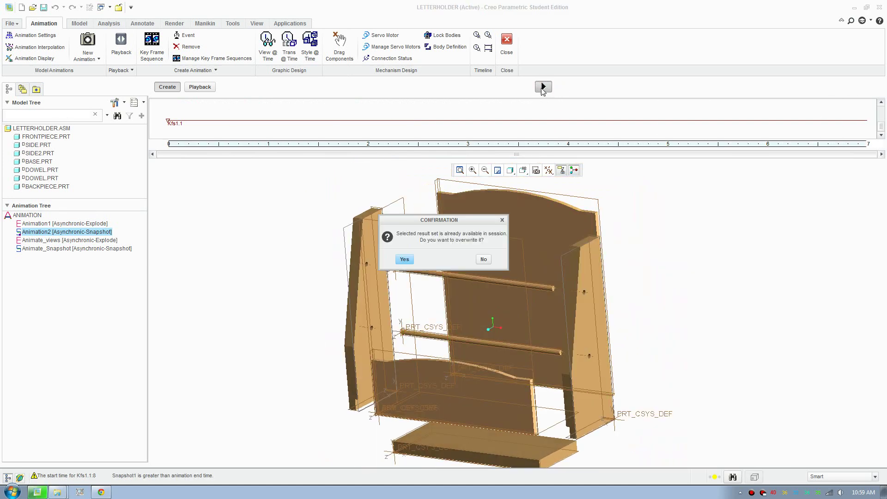
{"action": "left_click", "coordinate": [405, 259]}
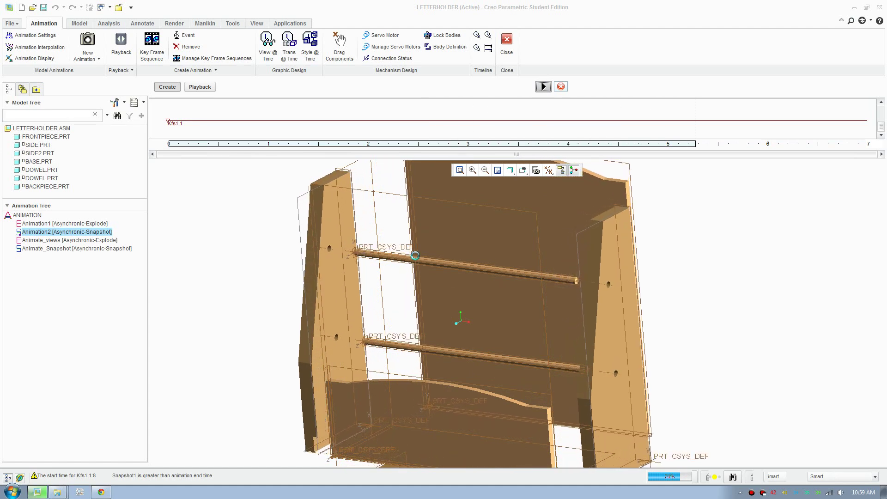
{"action": "scroll", "coordinate": [427, 282], "scroll_direction": "up", "scroll_amount": 1}
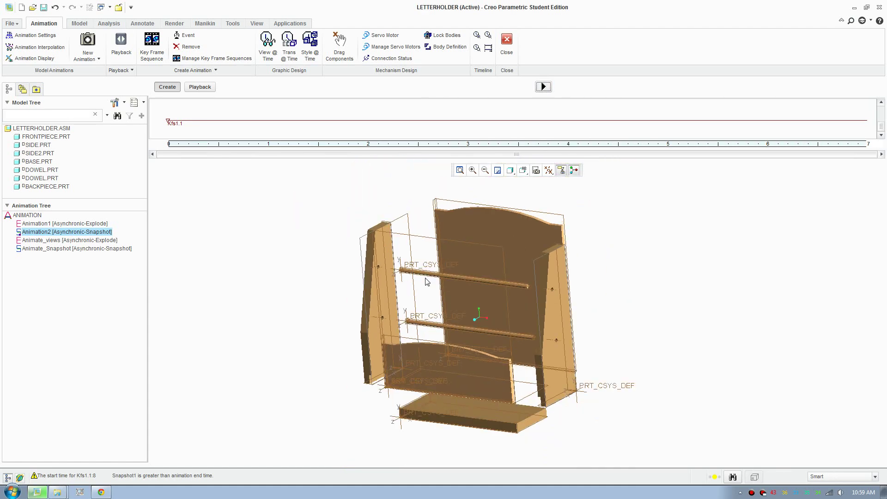